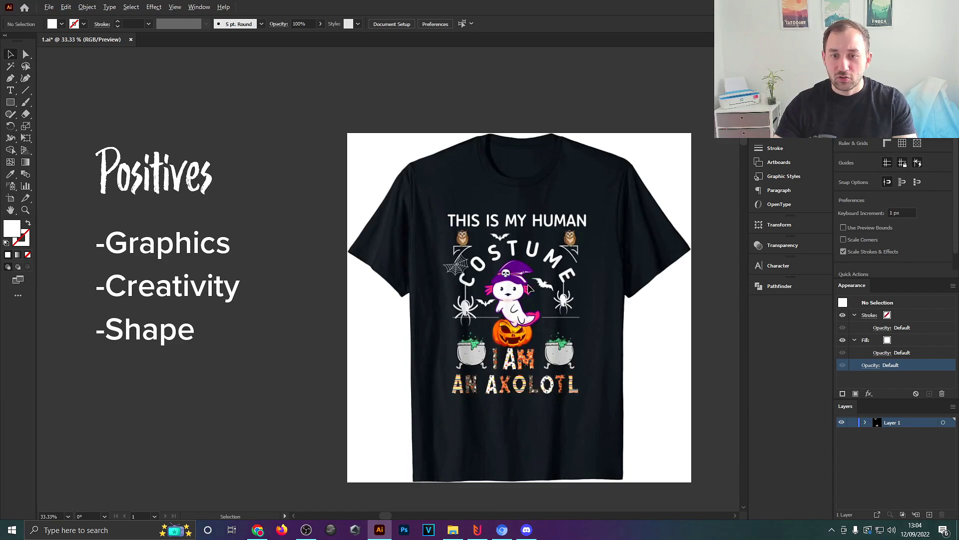
# - Draw a rectangle about 731 by 934 px covering the printed design on the Positives T-shirt
pyautogui.scroll(2, 526, 286)
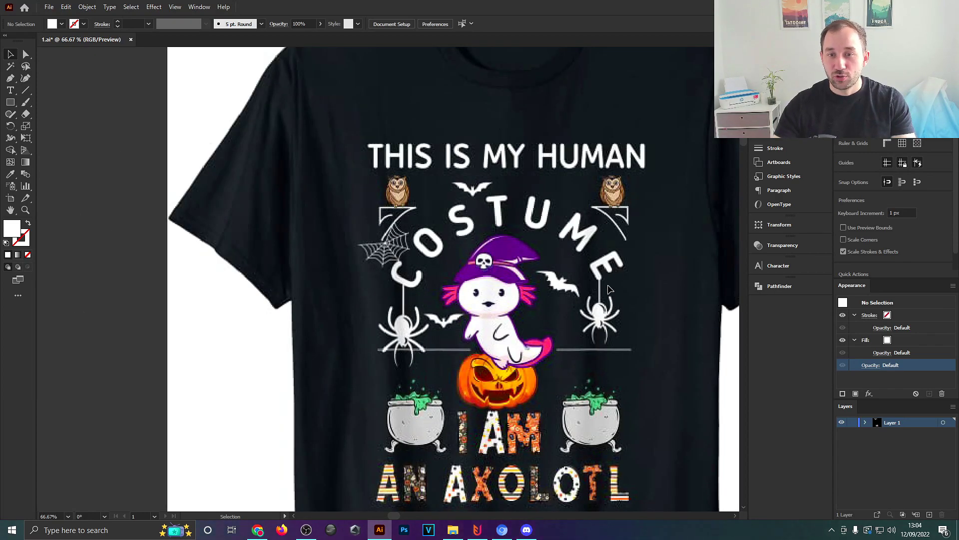
pyautogui.scroll(-2, 609, 289)
pyautogui.moveTo(467, 246); pyautogui.dragTo(458, 248)
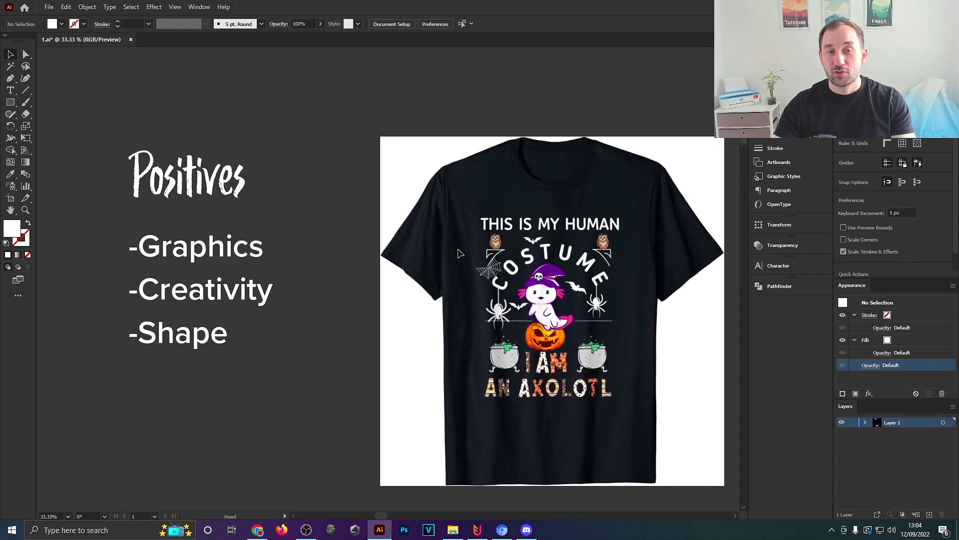
pyautogui.click(10, 102)
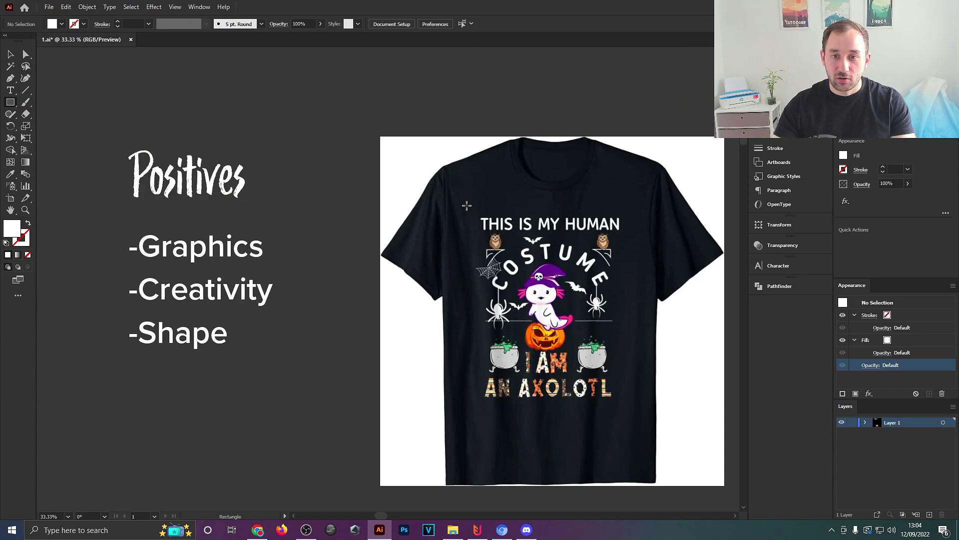
pyautogui.moveTo(474, 210); pyautogui.dragTo(625, 400)
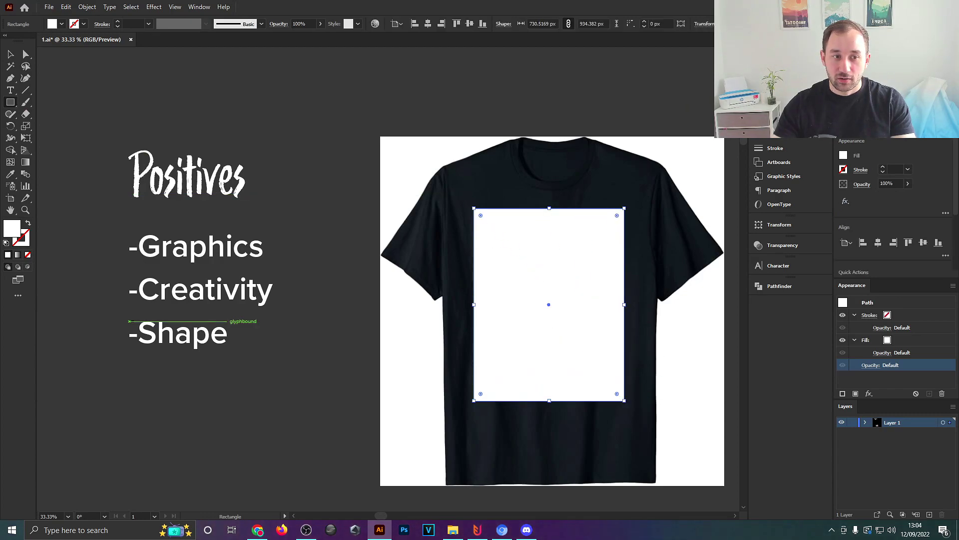
# - Turn the rectangle into a frame with no fill and a white 3 pt stroke
pyautogui.click(28, 225)
pyautogui.click(12, 52)
pyautogui.click(117, 22)
pyautogui.click(117, 21)
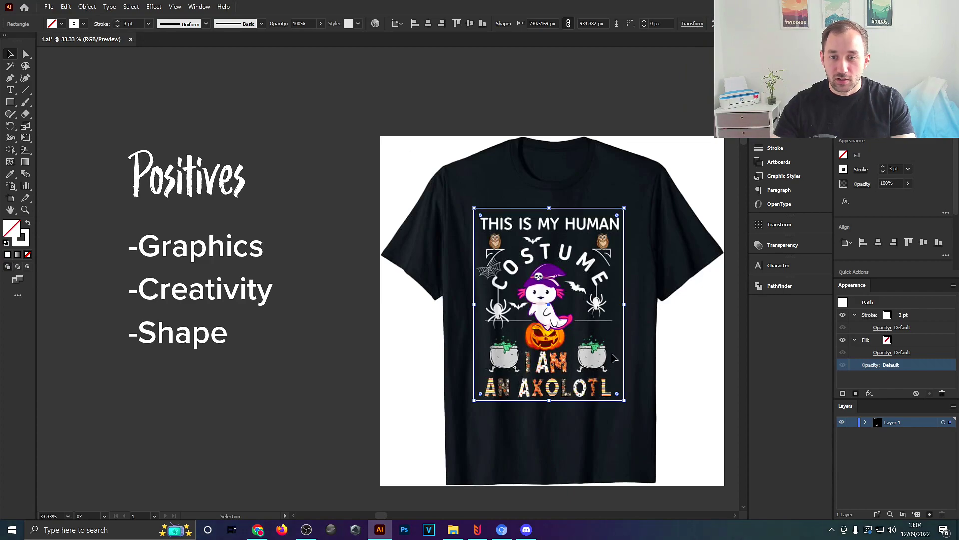
# - Extend the frame's lower edge to leave more space below "AN AXOLOTL", and delete the frame
pyautogui.scroll(1, 614, 358)
pyautogui.hscroll(2, 639, 350)
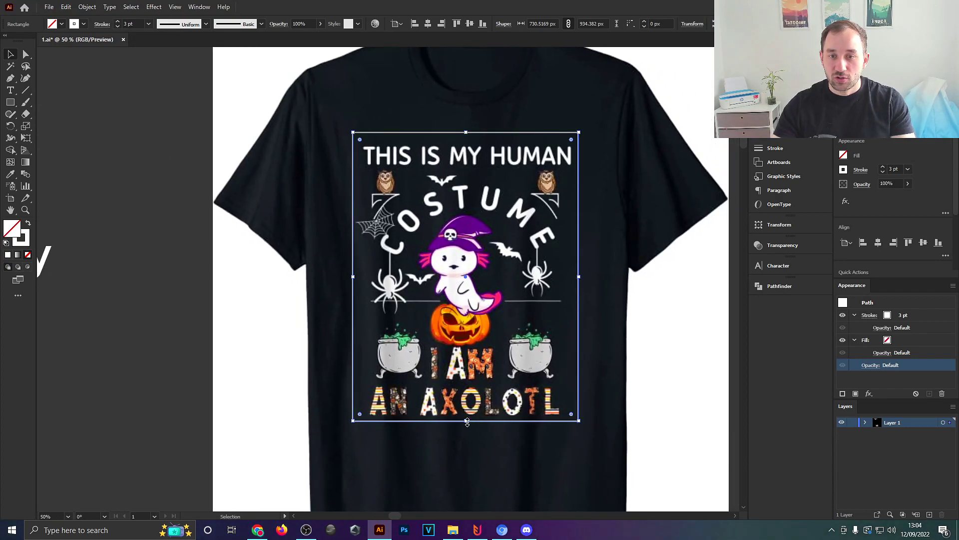
pyautogui.moveTo(467, 421); pyautogui.dragTo(469, 434)
pyautogui.click(617, 369)
pyautogui.scroll(-1, 622, 362)
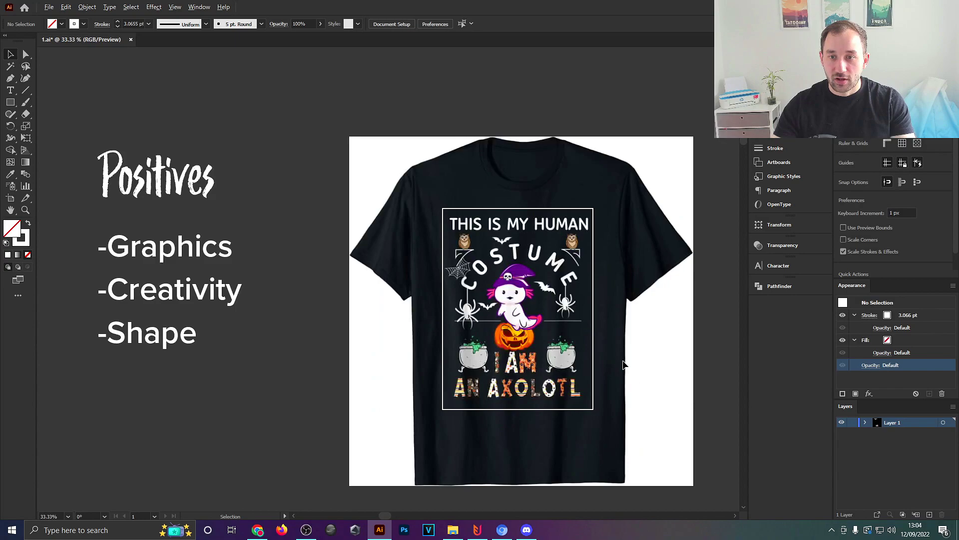
pyautogui.moveTo(627, 350); pyautogui.dragTo(597, 365)
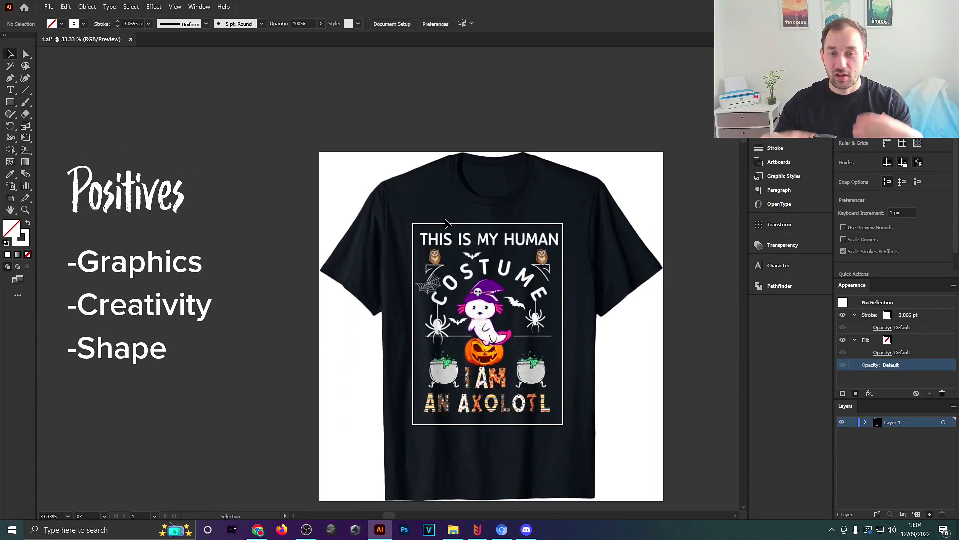
pyautogui.scroll(-2, 446, 223)
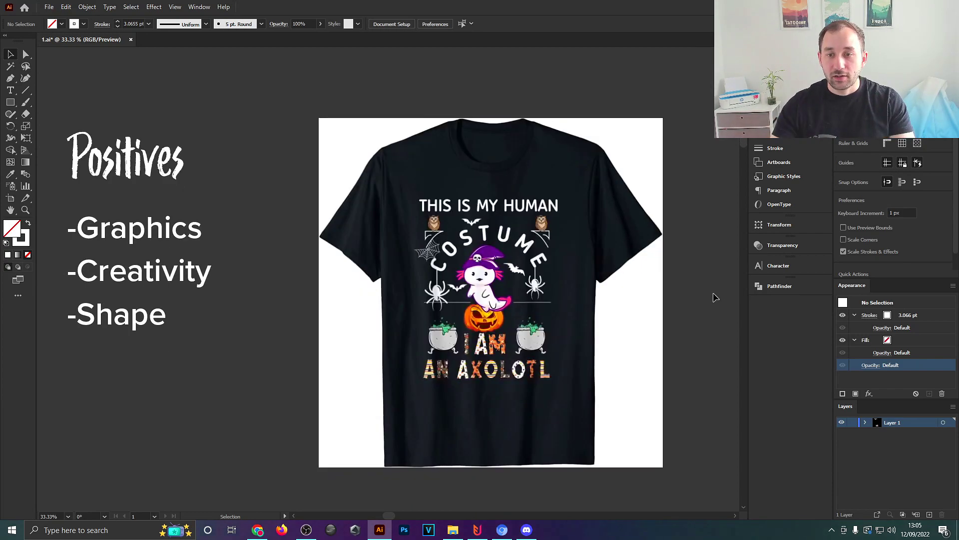
# - Examine the T-shirt beside the Issues list, checking the hierarchy of its text lines and graphics
pyautogui.moveTo(715, 292); pyautogui.dragTo(497, 297)
pyautogui.moveTo(635, 306); pyautogui.dragTo(584, 298)
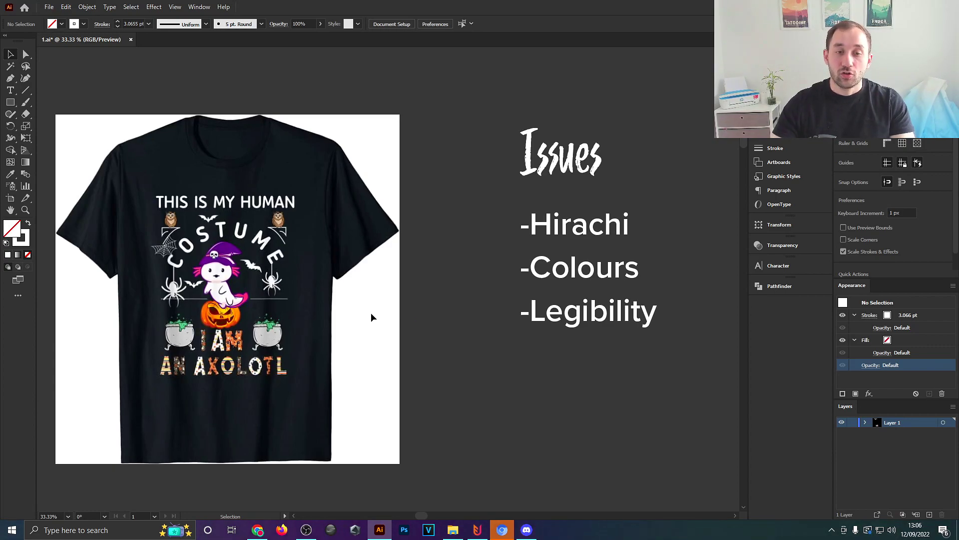
pyautogui.moveTo(346, 307); pyautogui.dragTo(358, 308)
pyautogui.scroll(1, 212, 261)
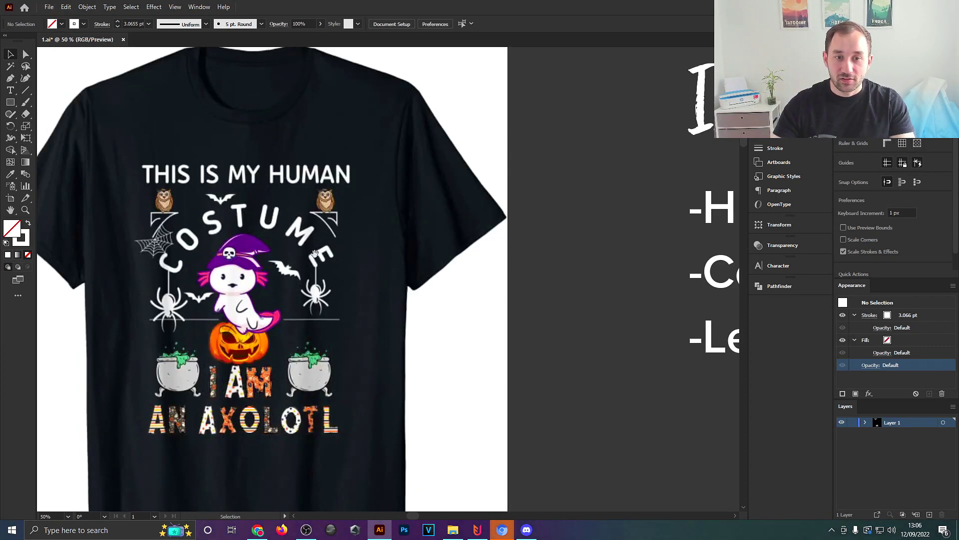
pyautogui.scroll(-1, 315, 253)
pyautogui.hscroll(-1, 315, 254)
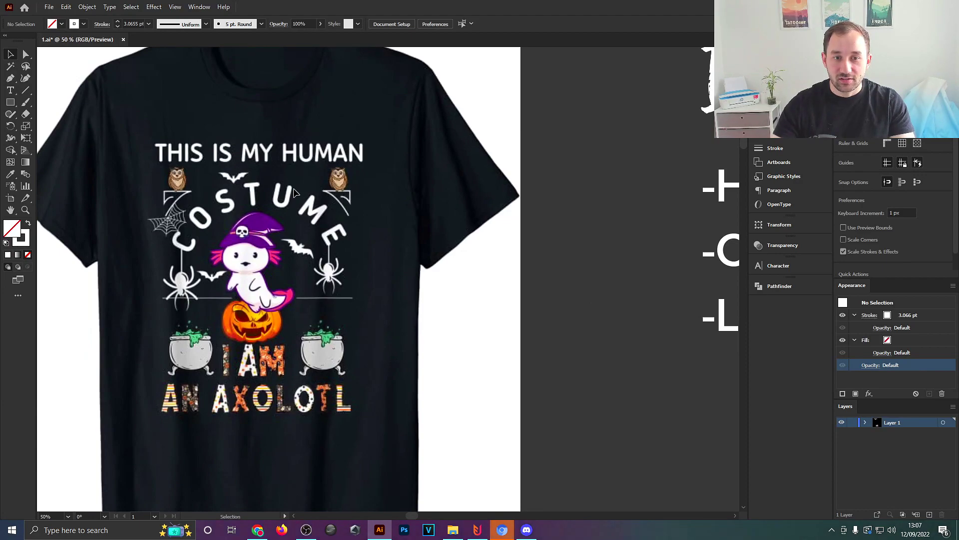
pyautogui.moveTo(450, 288); pyautogui.dragTo(425, 297)
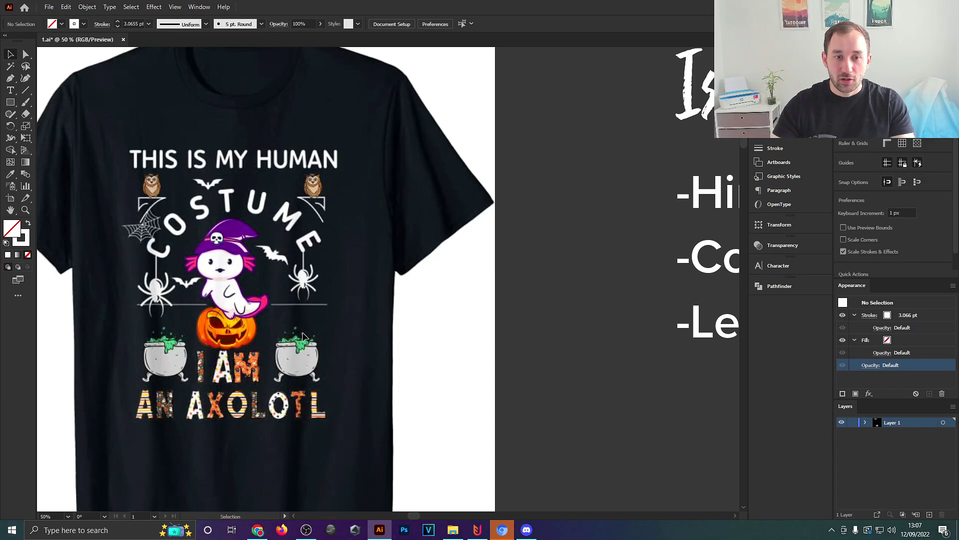
pyautogui.scroll(-1, 301, 354)
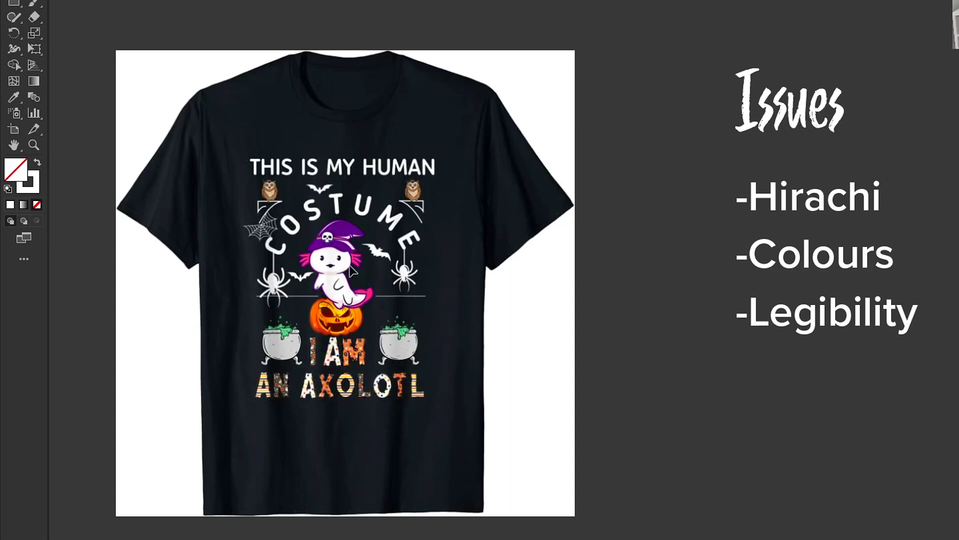
pyautogui.moveTo(455, 322); pyautogui.dragTo(398, 310)
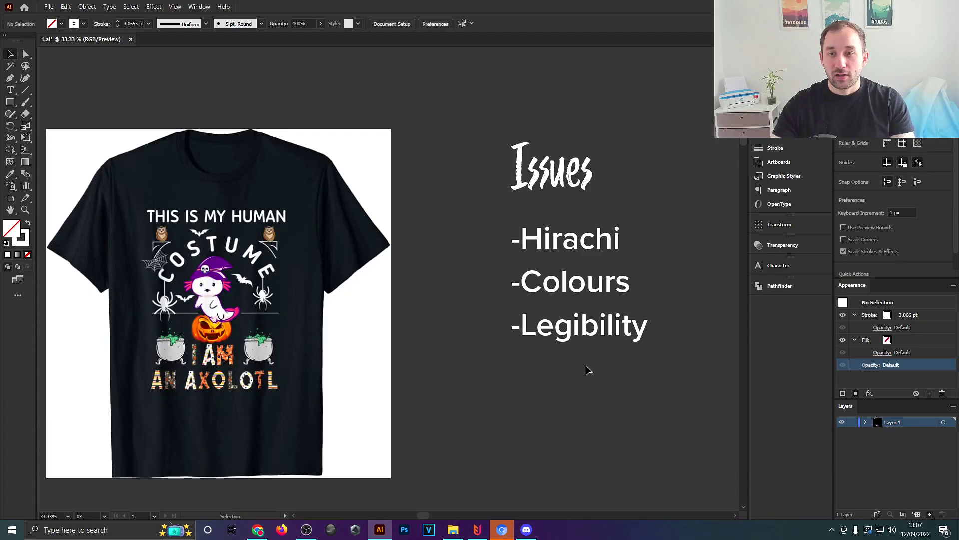
# - Inspect the colours of the axolotl, pumpkin, cauldrons and patterned lettering, and compare them with the overall T-shirt design
pyautogui.moveTo(793, 344); pyautogui.dragTo(753, 342)
pyautogui.moveTo(376, 313); pyautogui.dragTo(433, 302)
pyautogui.scroll(2, 196, 333)
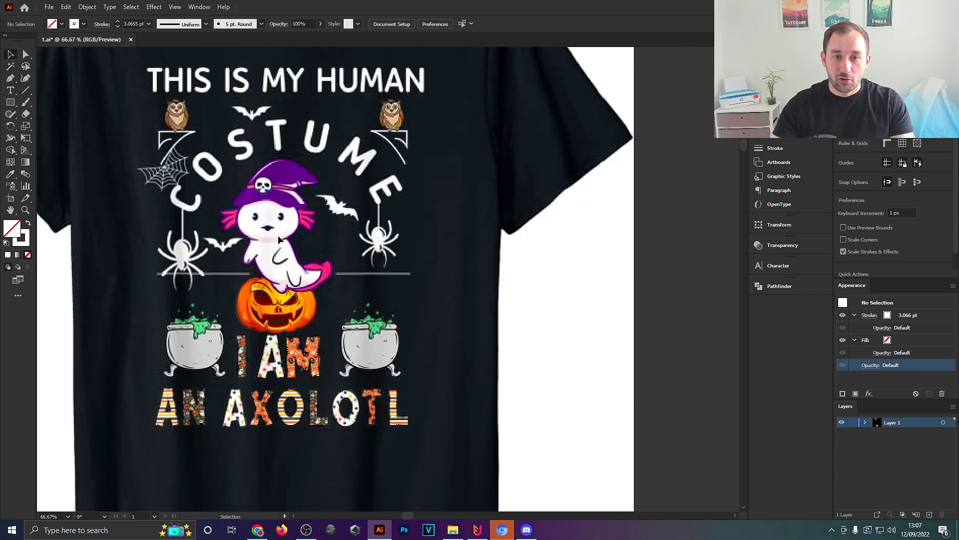
pyautogui.moveTo(336, 254); pyautogui.dragTo(327, 279)
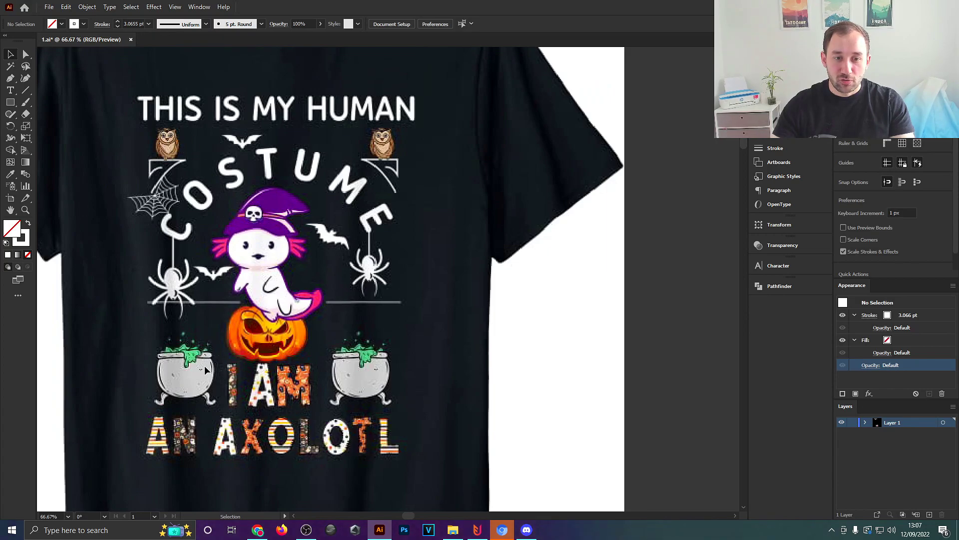
pyautogui.moveTo(425, 377); pyautogui.dragTo(408, 362)
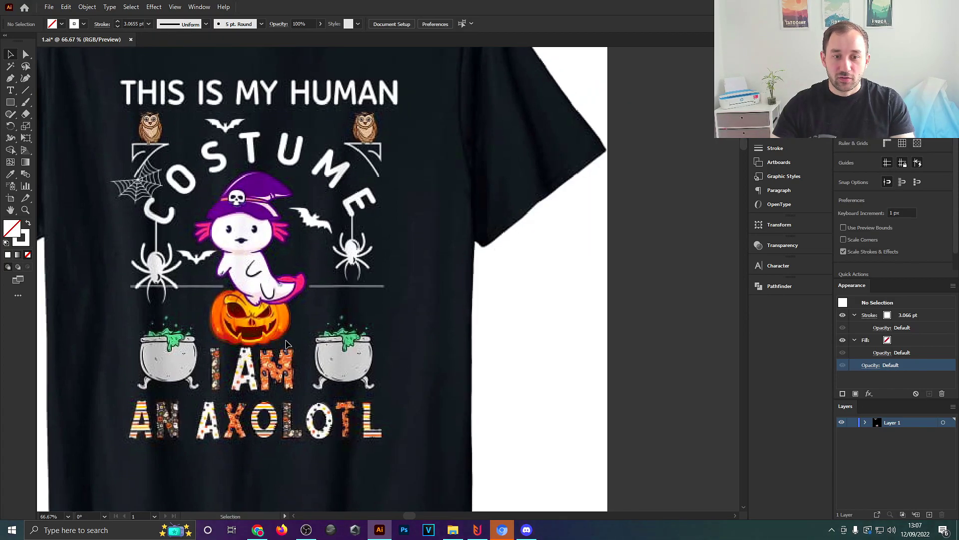
pyautogui.scroll(3, 286, 344)
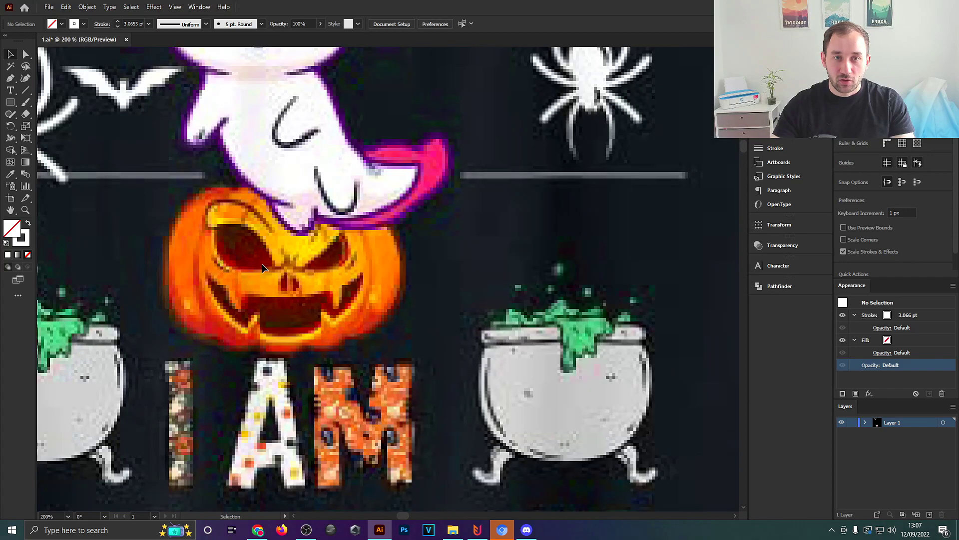
pyautogui.scroll(-2, 262, 263)
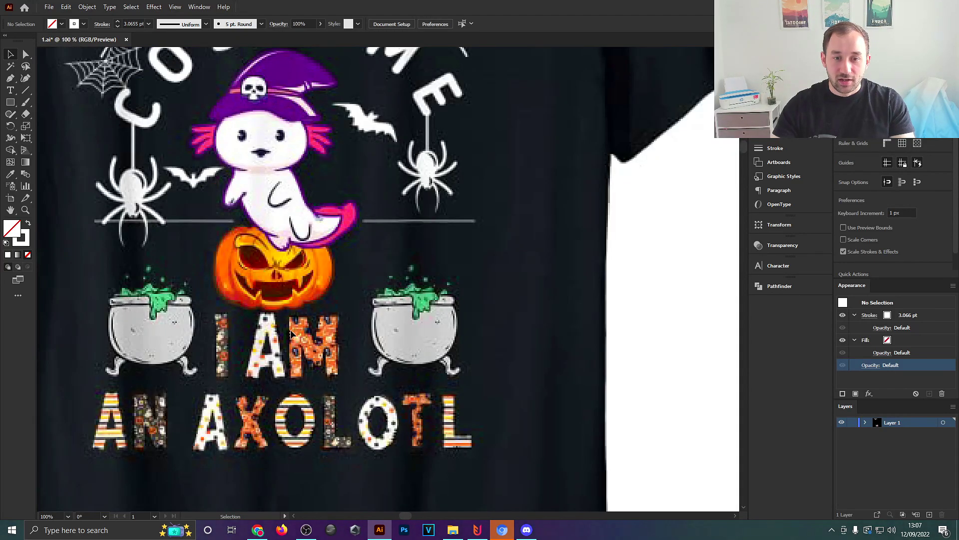
pyautogui.scroll(-3, 290, 334)
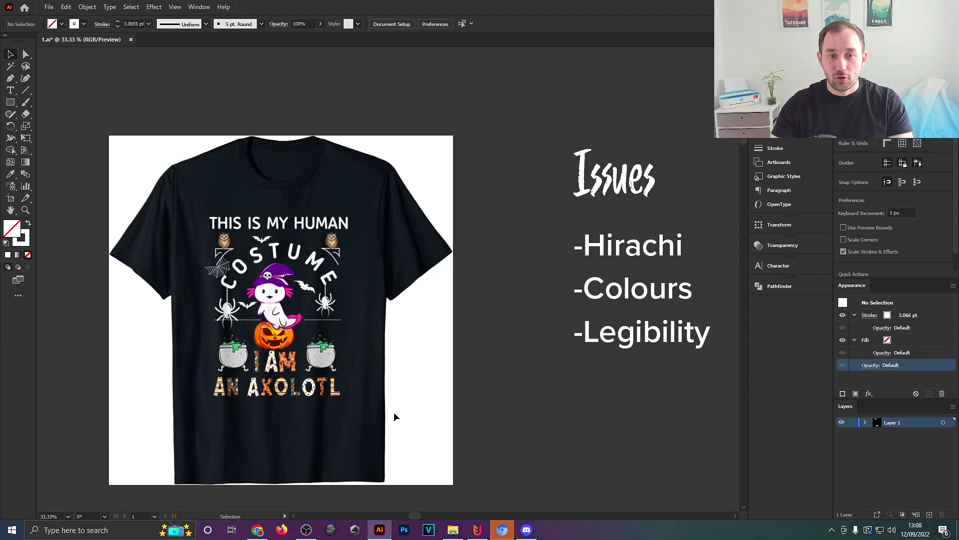
pyautogui.moveTo(464, 410); pyautogui.dragTo(452, 402)
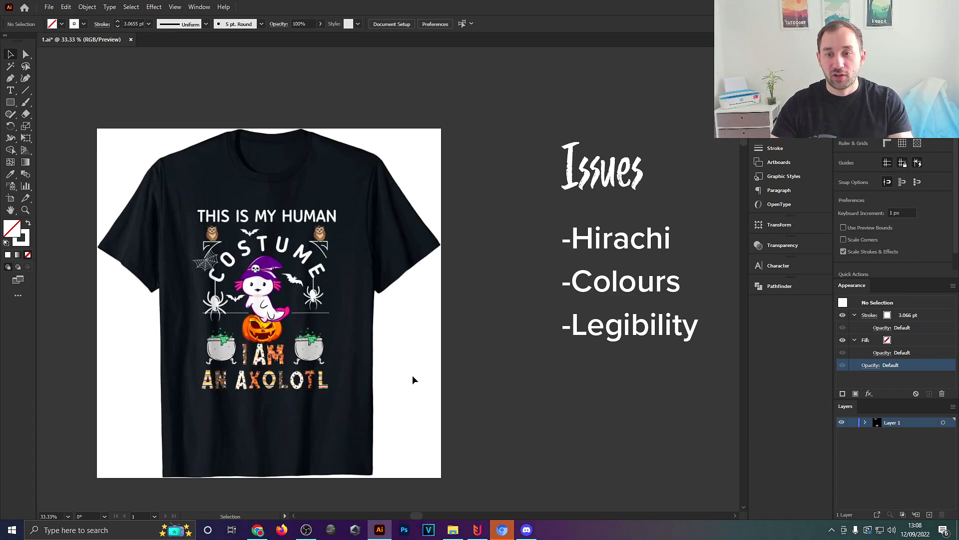
pyautogui.moveTo(466, 443); pyautogui.dragTo(453, 440)
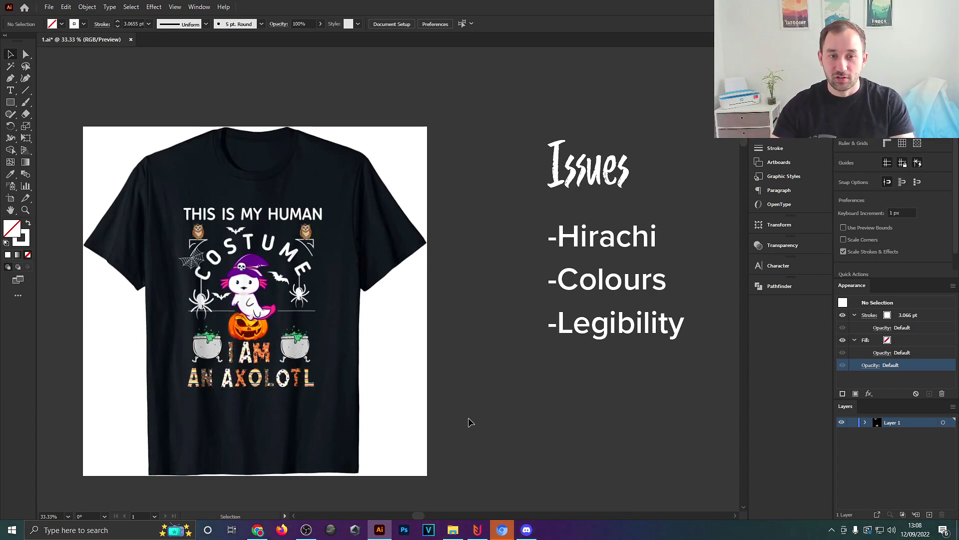
pyautogui.moveTo(593, 383); pyautogui.dragTo(577, 385)
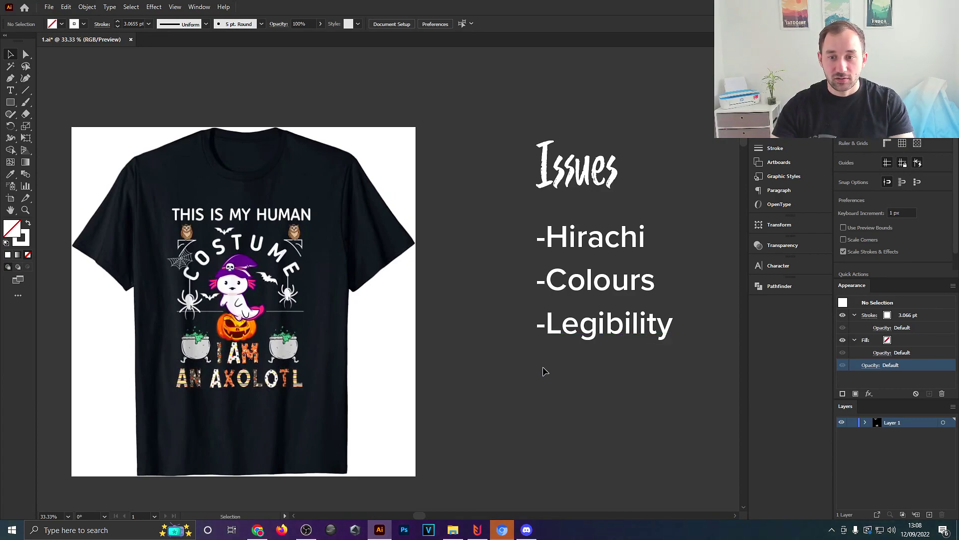
pyautogui.moveTo(538, 358); pyautogui.dragTo(537, 340)
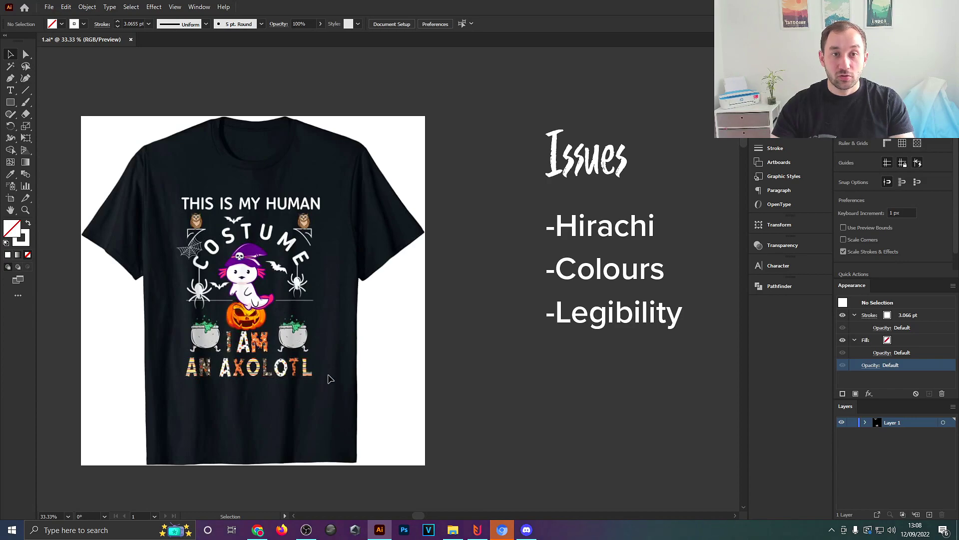
# - Check the legibility of the patterned "I AM AN AXOLOTL" lettering and the curved "COSTUME" text up close and at reduced size
pyautogui.scroll(2, 233, 366)
pyautogui.scroll(1, 225, 371)
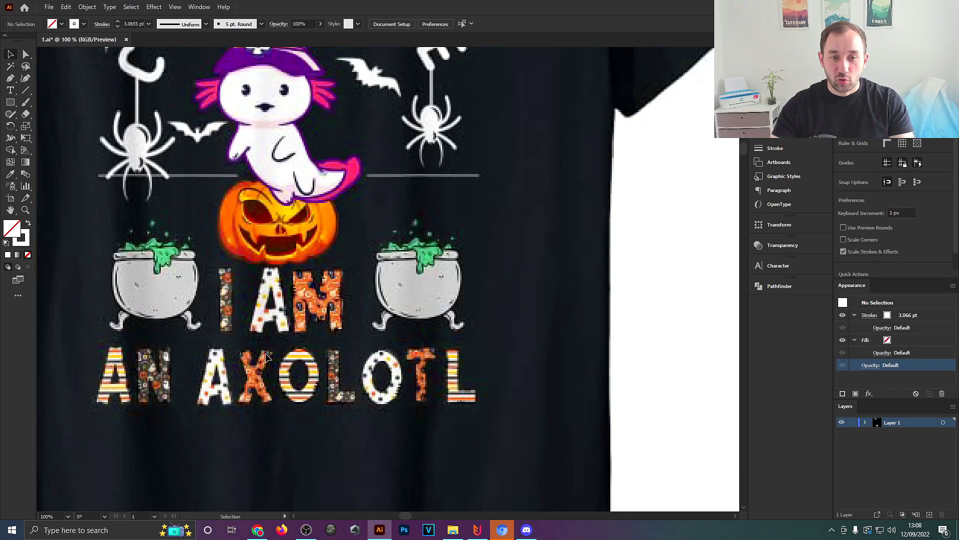
pyautogui.scroll(-3, 287, 326)
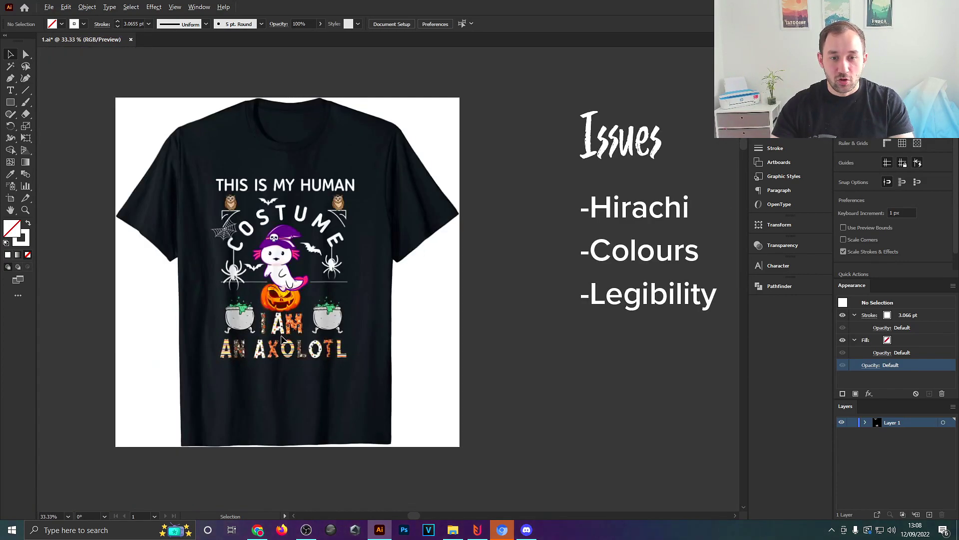
pyautogui.moveTo(424, 302); pyautogui.dragTo(383, 334)
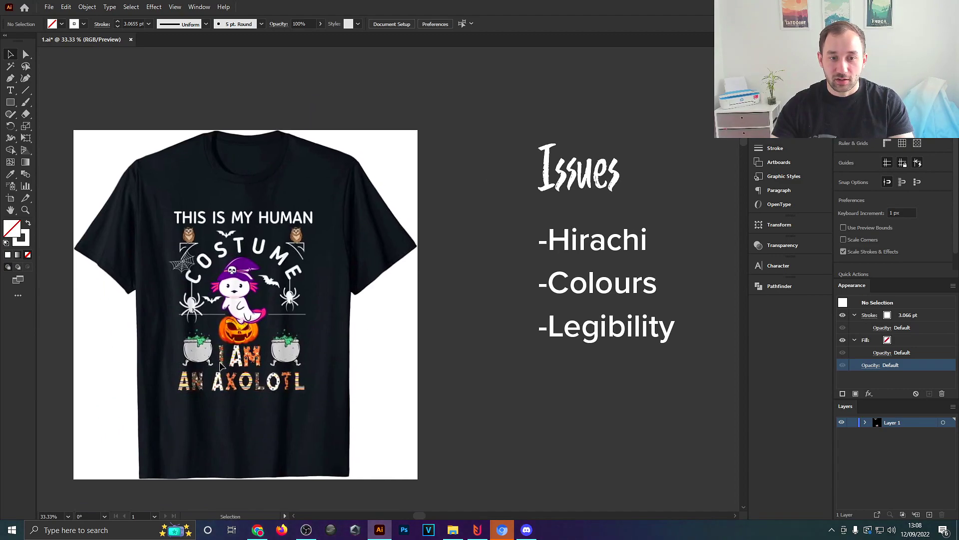
pyautogui.scroll(-1, 220, 366)
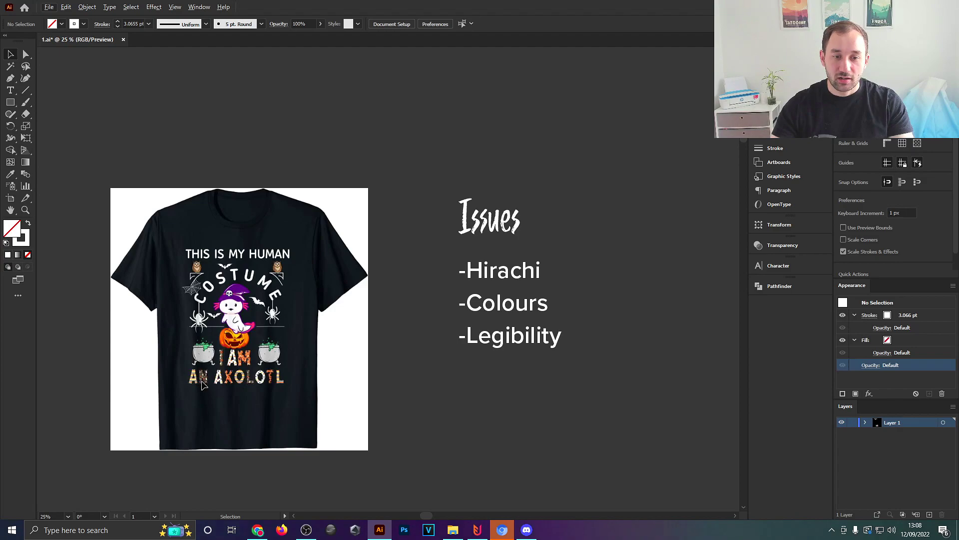
pyautogui.scroll(5, 204, 375)
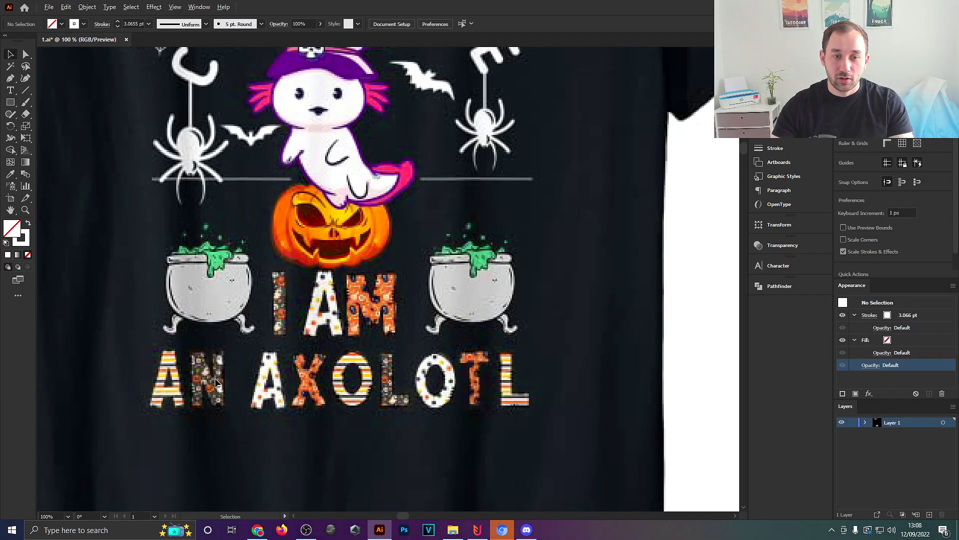
pyautogui.scroll(-2, 234, 376)
pyautogui.scroll(-3, 216, 383)
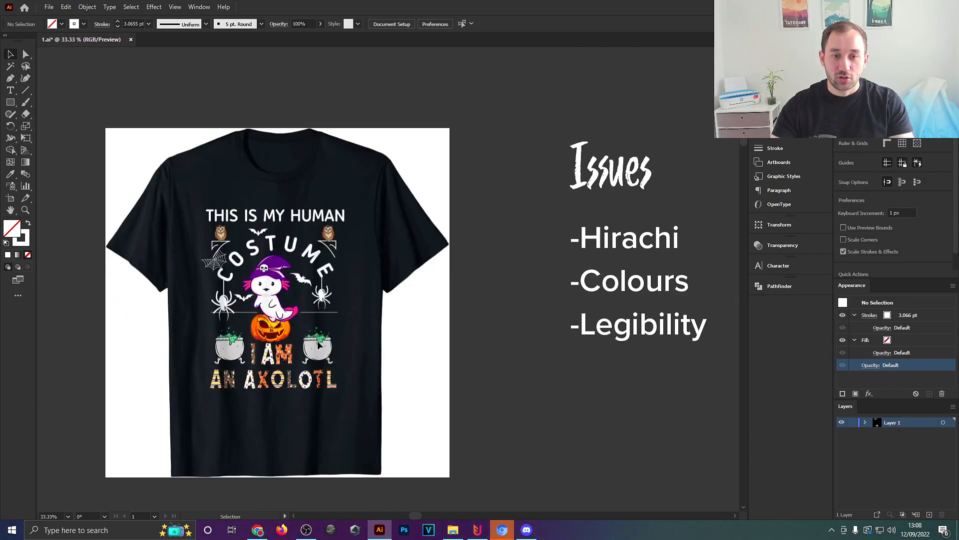
pyautogui.moveTo(391, 317); pyautogui.dragTo(367, 346)
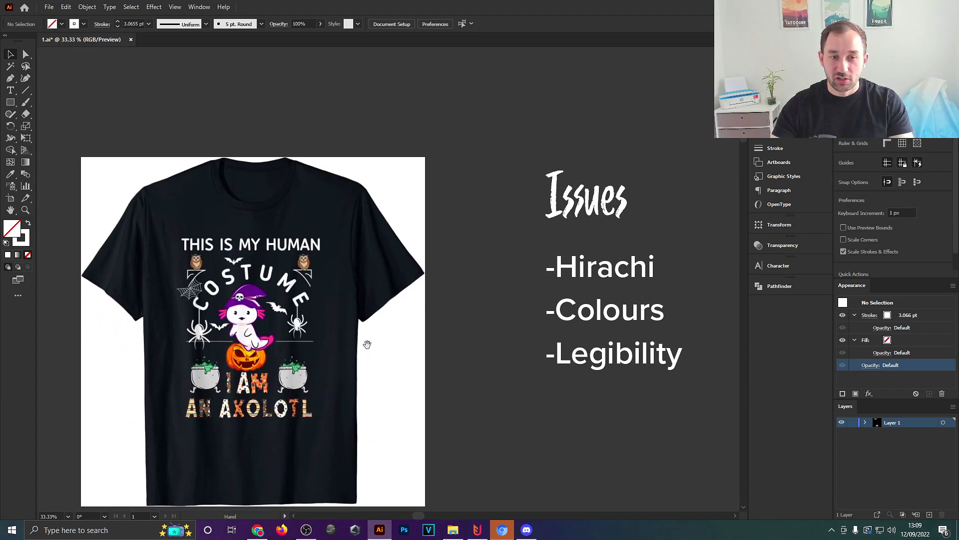
pyautogui.scroll(3, 221, 251)
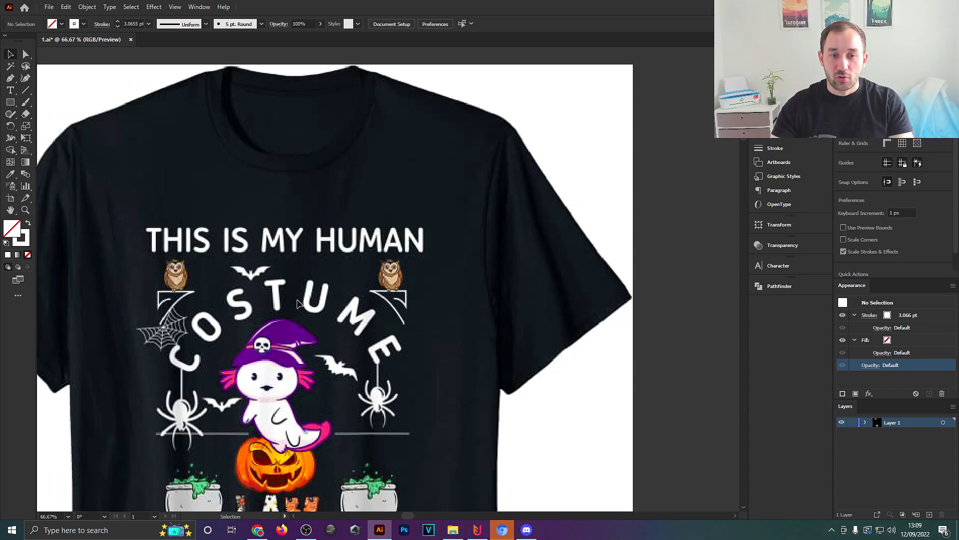
pyautogui.scroll(-3, 360, 341)
pyautogui.moveTo(404, 333); pyautogui.dragTo(325, 322)
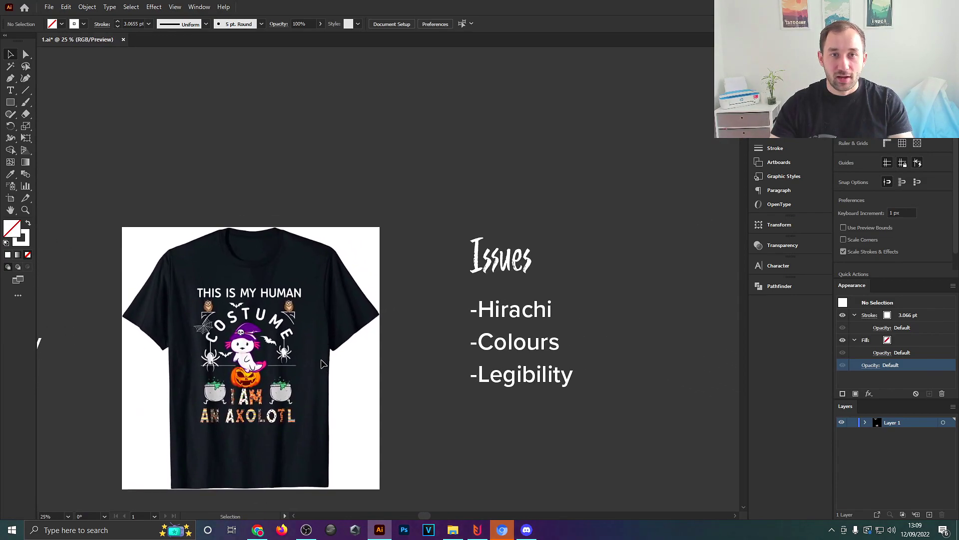
pyautogui.moveTo(494, 399); pyautogui.dragTo(491, 381)
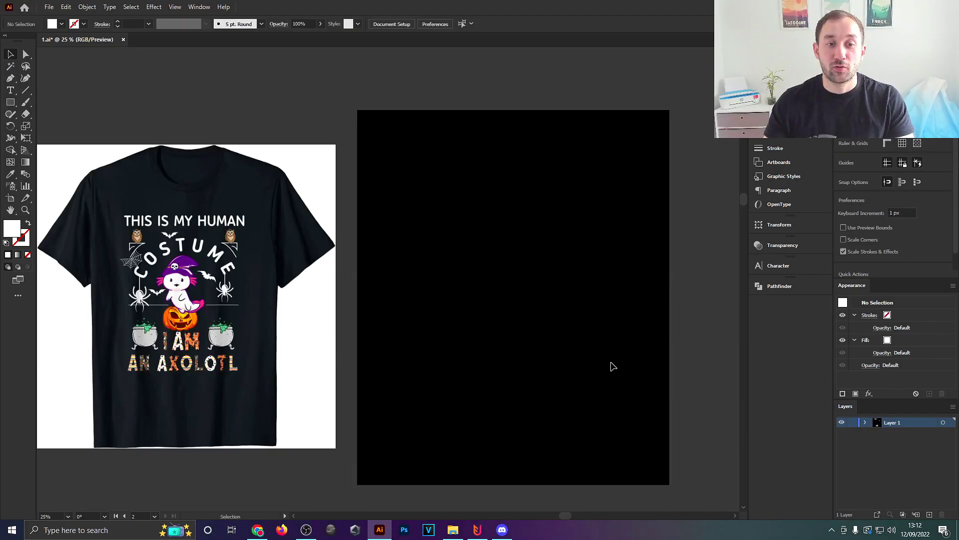
# - Reposition the "THIS IS MY", "HUMAN" and "COSTUME" lines on the black artboard, spreading them evenly above "I AM AN AXOLOTL"
pyautogui.moveTo(488, 332); pyautogui.dragTo(490, 306)
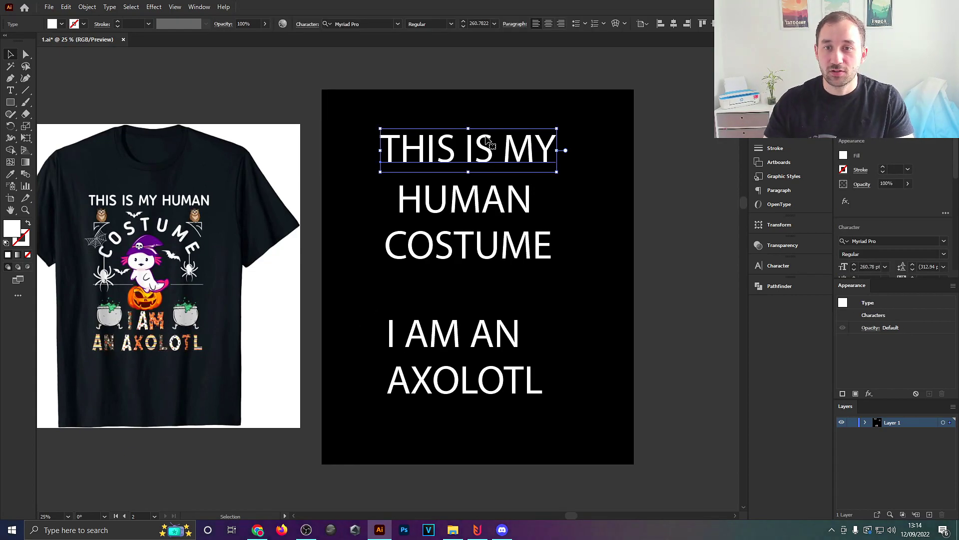
pyautogui.moveTo(487, 142)
pyautogui.mouseDown()
pyautogui.moveTo(499, 141)
pyautogui.moveTo(478, 145)
pyautogui.mouseUp()
pyautogui.moveTo(505, 202); pyautogui.dragTo(496, 199)
pyautogui.moveTo(516, 230); pyautogui.dragTo(505, 233)
pyautogui.click(568, 372)
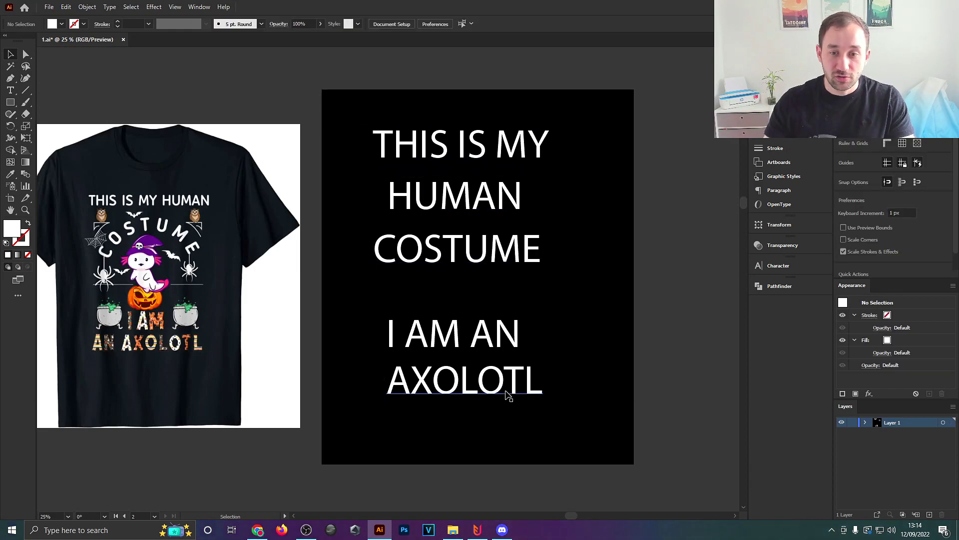
# - Enlarge "AXOLOTL" to nearly the artboard's width and place it beneath "I AM AN"
pyautogui.click(535, 385)
pyautogui.moveTo(546, 379); pyautogui.dragTo(612, 362)
pyautogui.moveTo(564, 383); pyautogui.dragTo(572, 389)
# - Enlarge "COSTUME" to about 423 pt and "HUMAN" to about 508 pt so both span most of the artboard
pyautogui.moveTo(579, 300); pyautogui.dragTo(540, 334)
pyautogui.click(456, 319)
pyautogui.moveTo(510, 287); pyautogui.dragTo(583, 281)
pyautogui.click(456, 243)
pyautogui.moveTo(483, 231)
pyautogui.mouseDown()
pyautogui.moveTo(537, 232)
pyautogui.moveTo(499, 231)
pyautogui.mouseUp()
pyautogui.moveTo(555, 279)
pyautogui.mouseDown()
pyautogui.moveTo(546, 285)
pyautogui.moveTo(568, 291)
pyautogui.mouseUp()
pyautogui.click(559, 244)
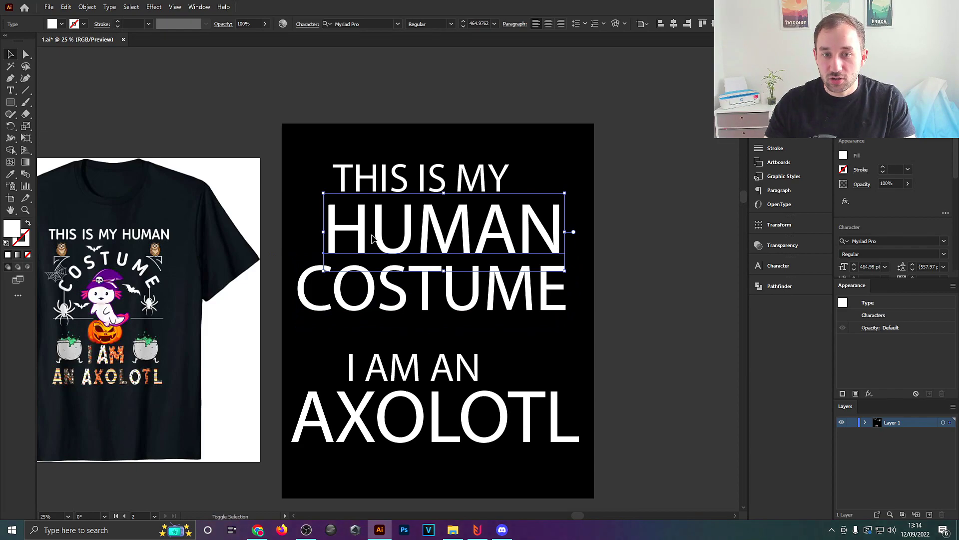
pyautogui.moveTo(323, 232); pyautogui.dragTo(301, 232)
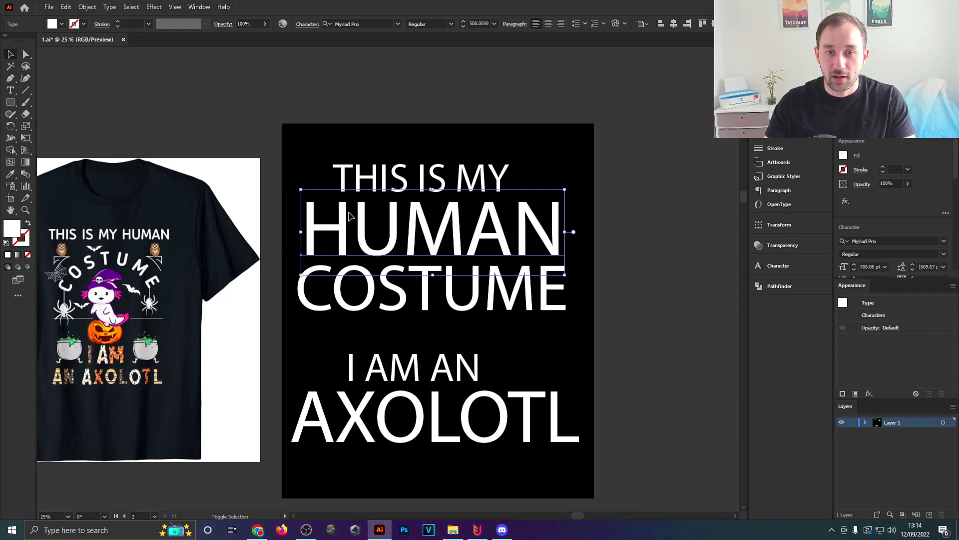
# - Raise "THIS IS MY" and shrink it slightly, and shift "I AM AN" and "AXOLOTL" a little lower
pyautogui.moveTo(431, 184); pyautogui.dragTo(440, 174)
pyautogui.moveTo(520, 170); pyautogui.dragTo(514, 171)
pyautogui.moveTo(523, 372); pyautogui.dragTo(571, 287)
pyautogui.moveTo(352, 283); pyautogui.dragTo(545, 378)
pyautogui.click(593, 288)
pyautogui.click(522, 324)
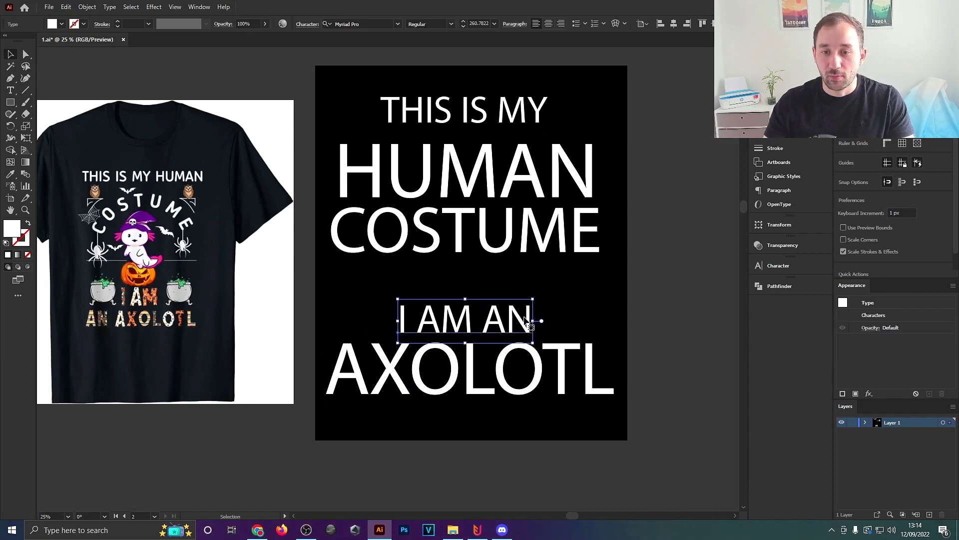
pyautogui.moveTo(568, 304); pyautogui.dragTo(548, 320)
pyautogui.press('space')
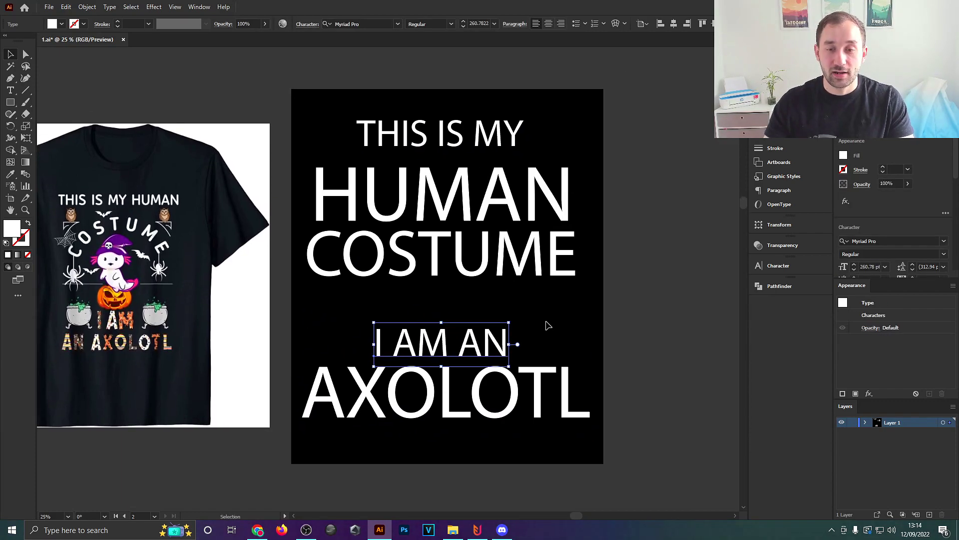
pyautogui.click(600, 325)
# - Shrink "I AM AN", and reduce "THIS IS MY" to about 223 pt, centred just above "HUMAN"
pyautogui.moveTo(511, 154); pyautogui.dragTo(519, 159)
pyautogui.click(497, 343)
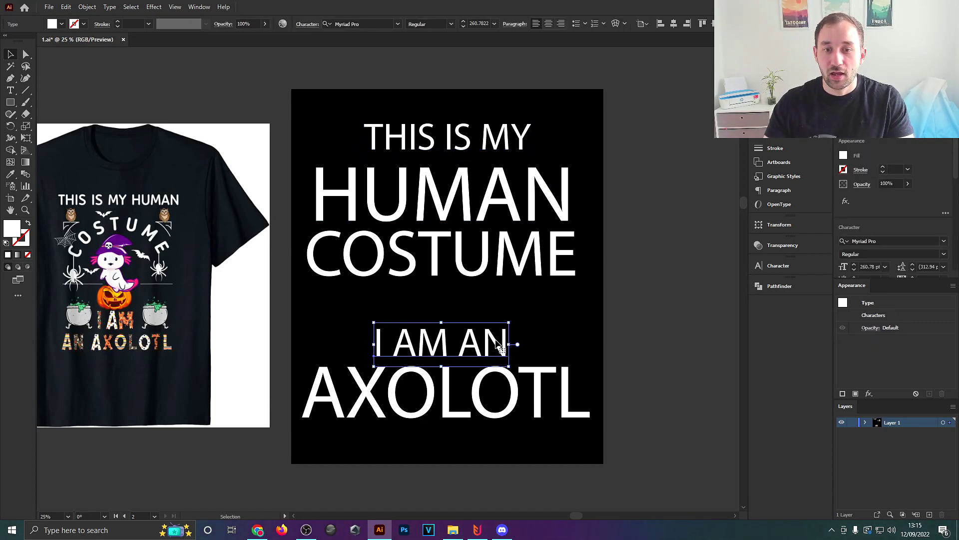
pyautogui.moveTo(512, 347); pyautogui.dragTo(505, 345)
pyautogui.moveTo(461, 130); pyautogui.dragTo(456, 141)
pyautogui.moveTo(527, 149); pyautogui.dragTo(493, 153)
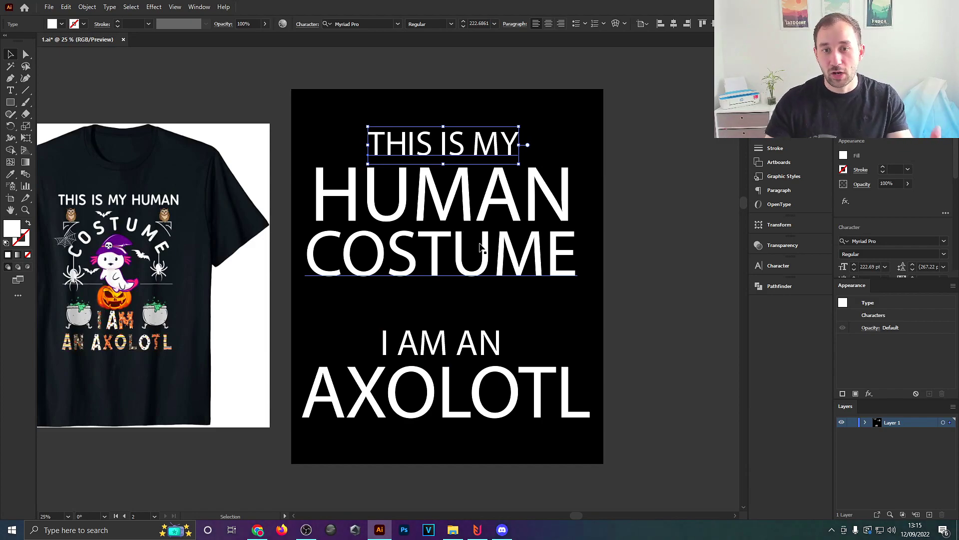
pyautogui.click(410, 111)
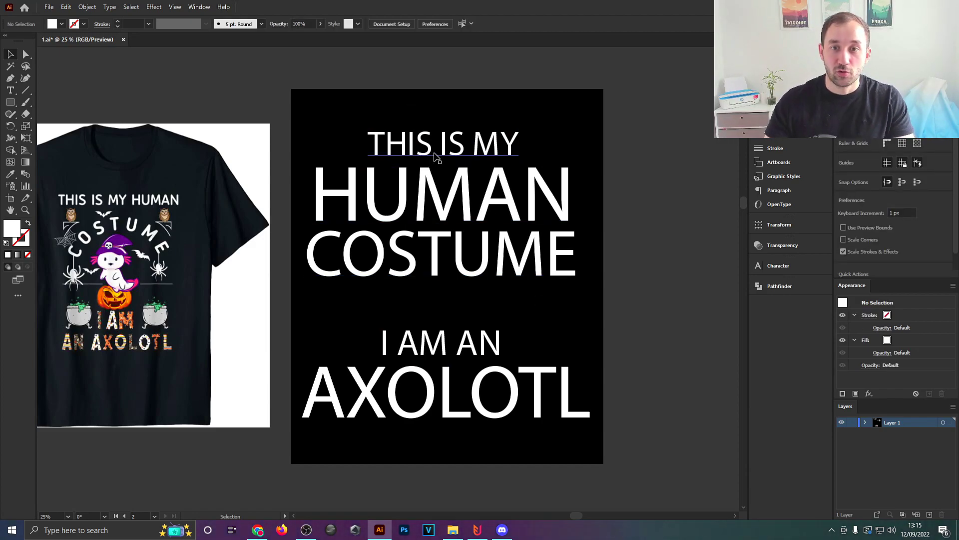
# - Move the three upper text lines up and the two lower lines down to open a gap for a graphic
pyautogui.moveTo(335, 124); pyautogui.dragTo(562, 231)
pyautogui.moveTo(292, 322); pyautogui.dragTo(508, 442)
pyautogui.moveTo(476, 409); pyautogui.dragTo(476, 439)
pyautogui.click(565, 322)
pyautogui.moveTo(559, 319); pyautogui.dragTo(571, 317)
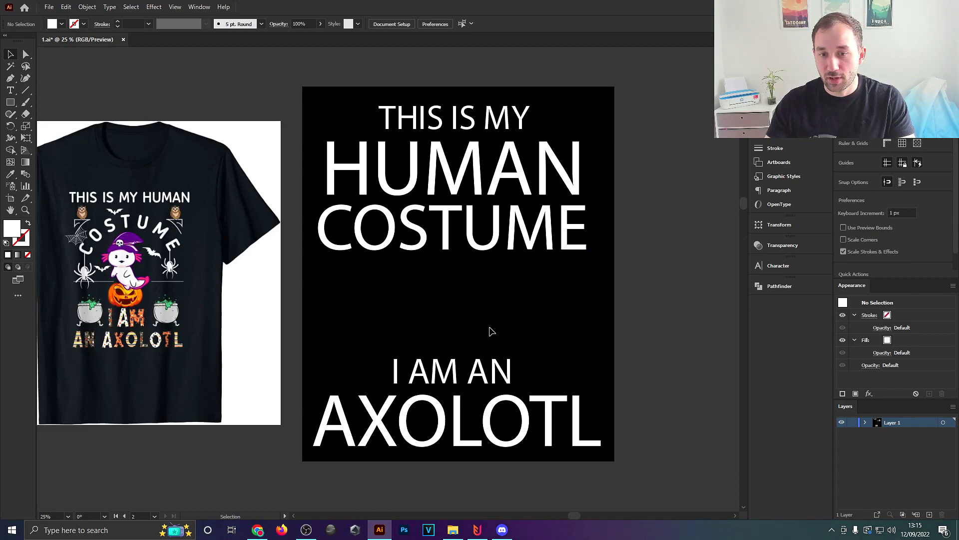
pyautogui.moveTo(491, 331); pyautogui.dragTo(402, 341)
pyautogui.moveTo(223, 93); pyautogui.dragTo(577, 281)
pyautogui.moveTo(433, 234)
pyautogui.mouseDown()
pyautogui.moveTo(433, 216)
pyautogui.moveTo(436, 225)
pyautogui.mouseUp()
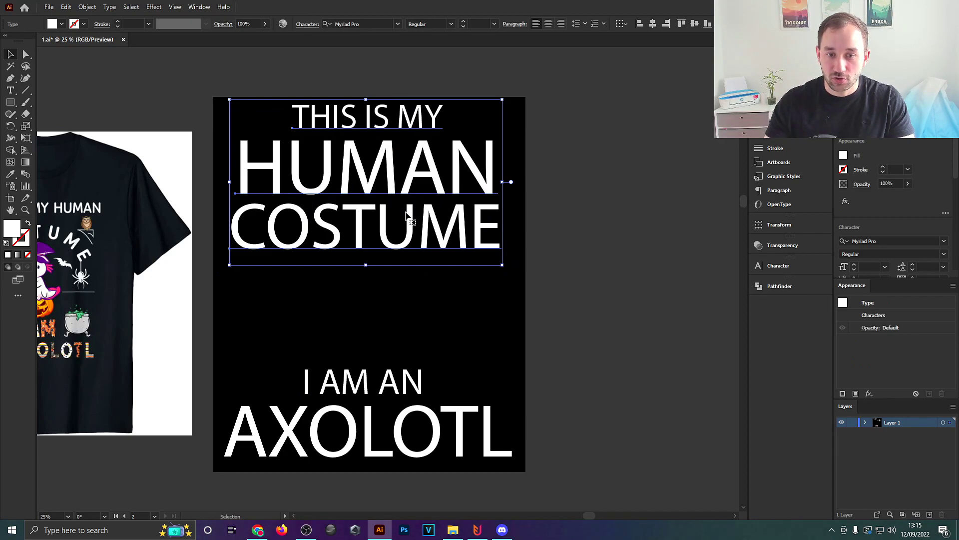
pyautogui.moveTo(231, 353); pyautogui.dragTo(510, 480)
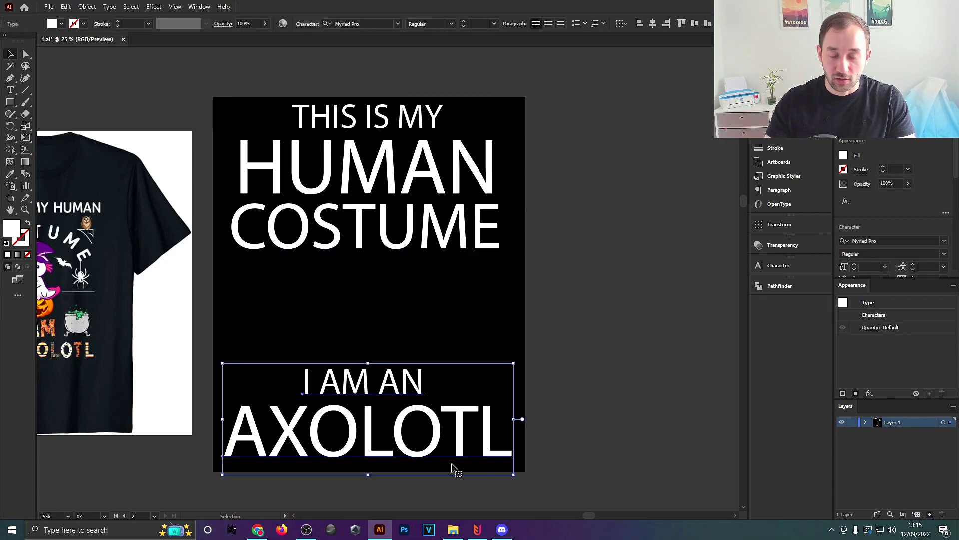
pyautogui.click(548, 274)
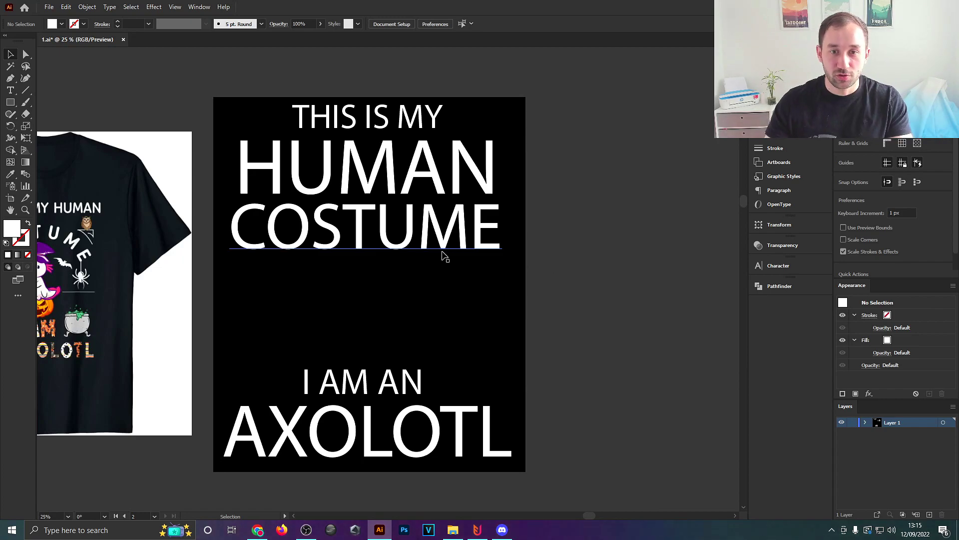
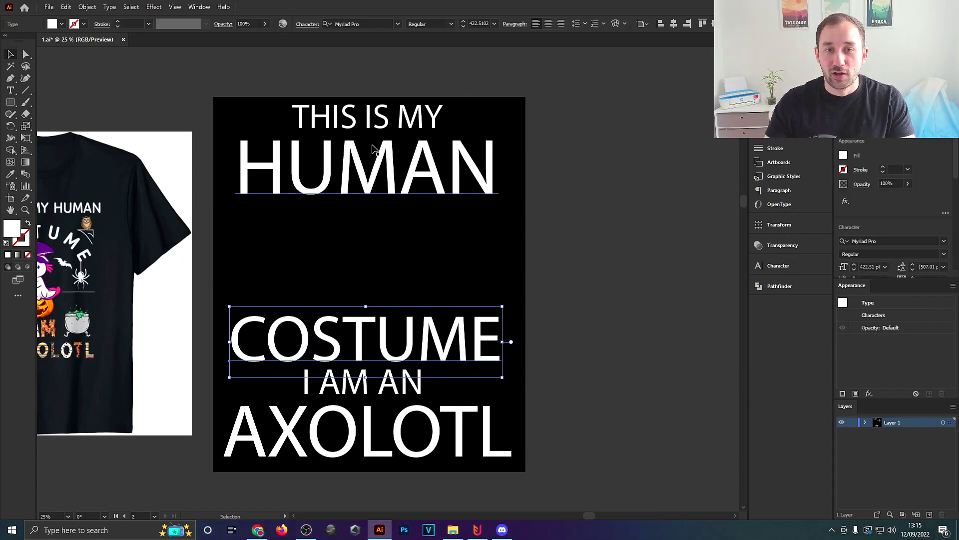
# - Try placing "COSTUME" directly above "I AM AN", apart from "HUMAN"
pyautogui.click(350, 249)
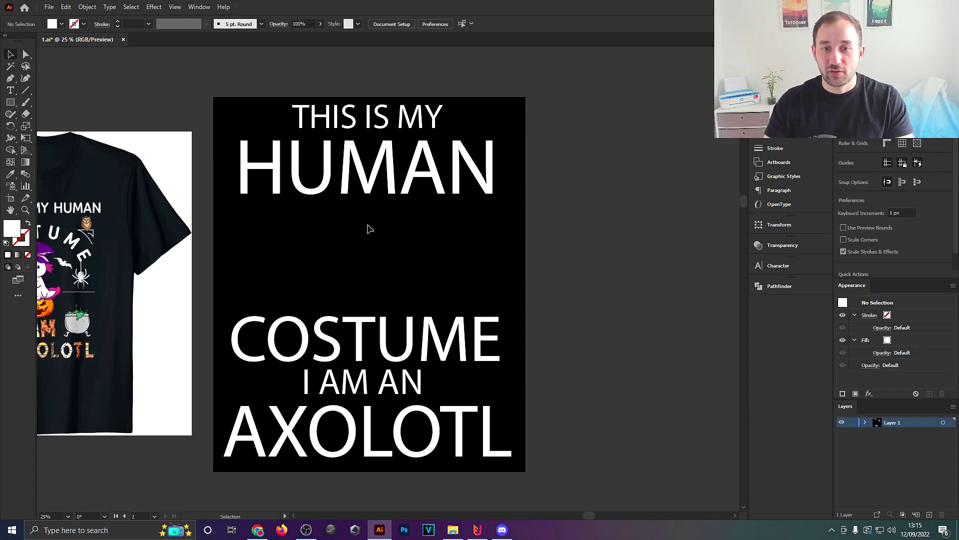
pyautogui.scroll(-5, 377, 254)
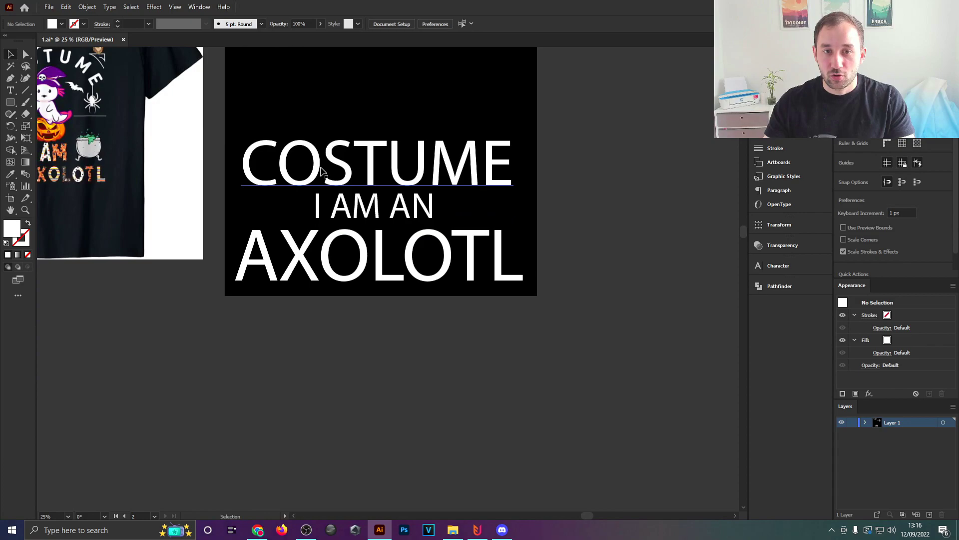
pyautogui.moveTo(549, 215); pyautogui.dragTo(530, 401)
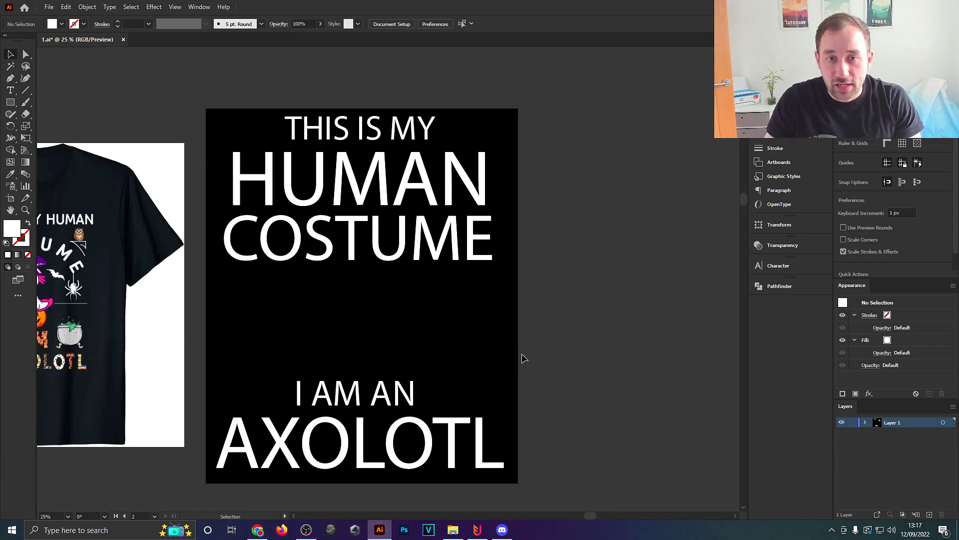
# - Compare the original T-shirt's text and graphics with the new five-line layout, up close and at reduced size
pyautogui.moveTo(524, 355); pyautogui.dragTo(495, 336)
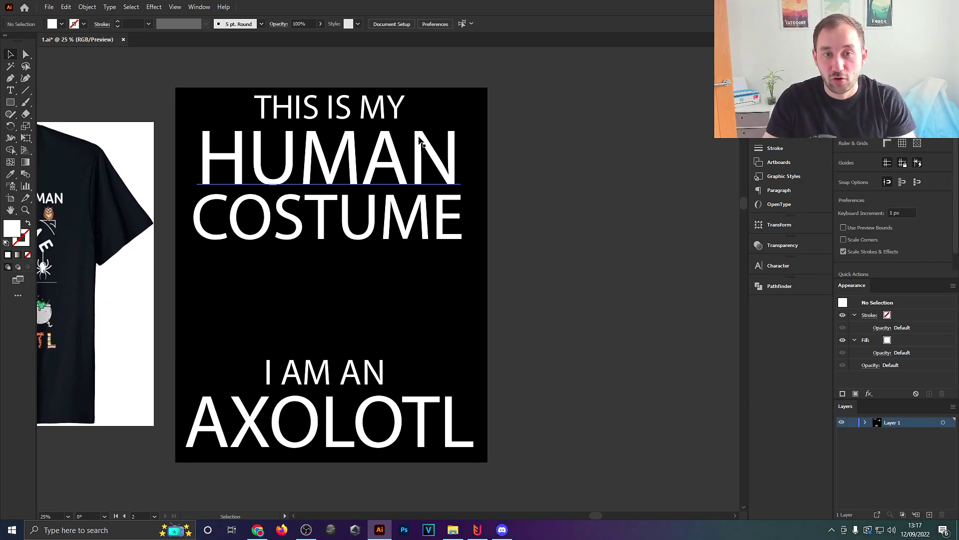
pyautogui.moveTo(523, 294); pyautogui.dragTo(681, 273)
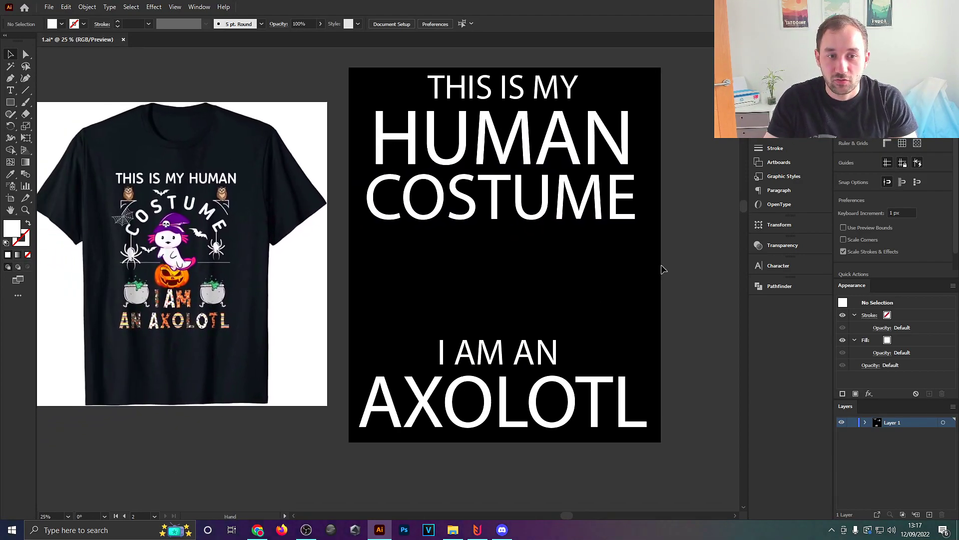
pyautogui.scroll(3, 186, 244)
pyautogui.scroll(-1, 155, 218)
pyautogui.moveTo(347, 254); pyautogui.dragTo(351, 278)
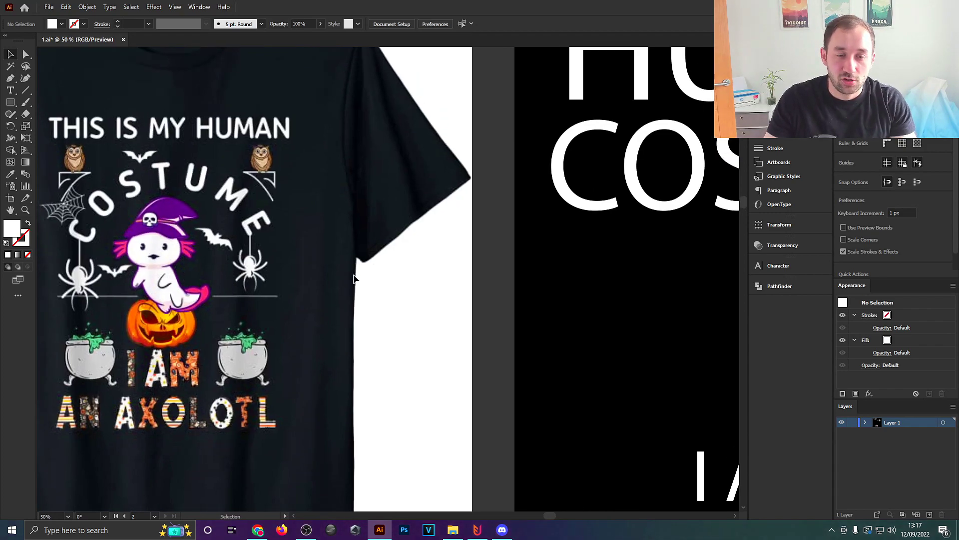
pyautogui.scroll(-1, 335, 297)
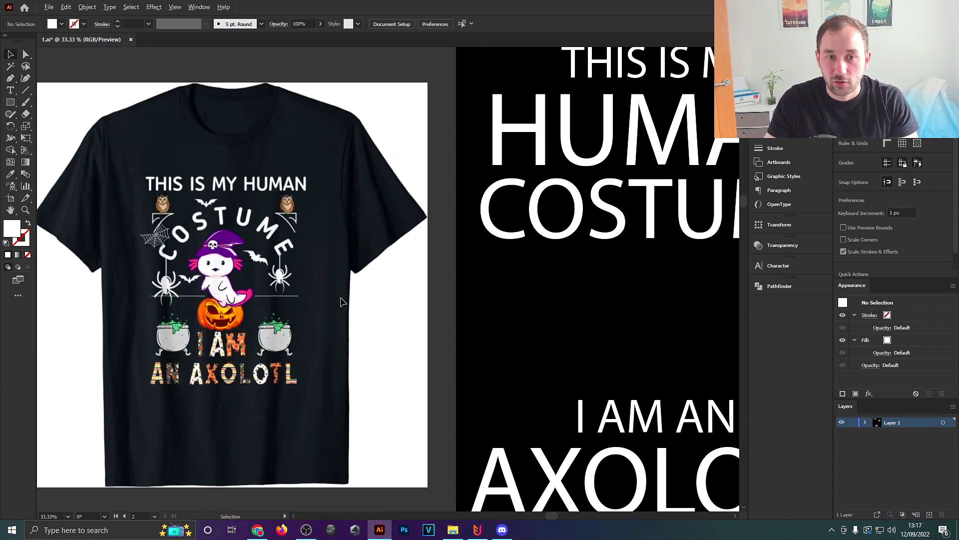
pyautogui.scroll(-1, 341, 301)
pyautogui.moveTo(507, 284); pyautogui.dragTo(406, 302)
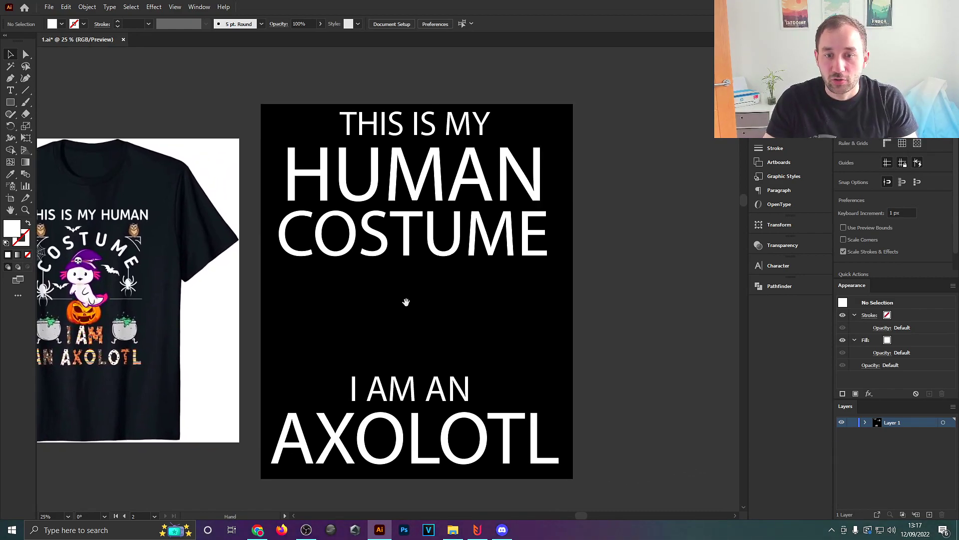
# - Nudge "AXOLOTL" and "THIS IS MY" in the new fonts to centre them with the other lines
pyautogui.moveTo(502, 311); pyautogui.dragTo(467, 316)
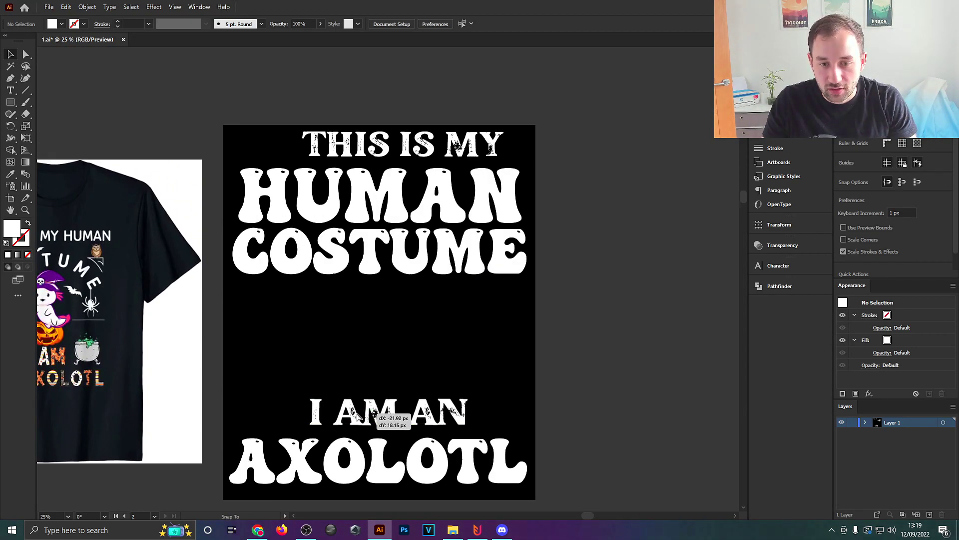
pyautogui.moveTo(409, 464); pyautogui.dragTo(412, 462)
pyautogui.moveTo(414, 140); pyautogui.dragTo(406, 139)
# - Examine the Abstract Groovy lettering of "HUMAN" and "COSTUME" up close, and check its legibility beside the T-shirt at reduced size
pyautogui.click(430, 212)
pyautogui.scroll(2, 421, 224)
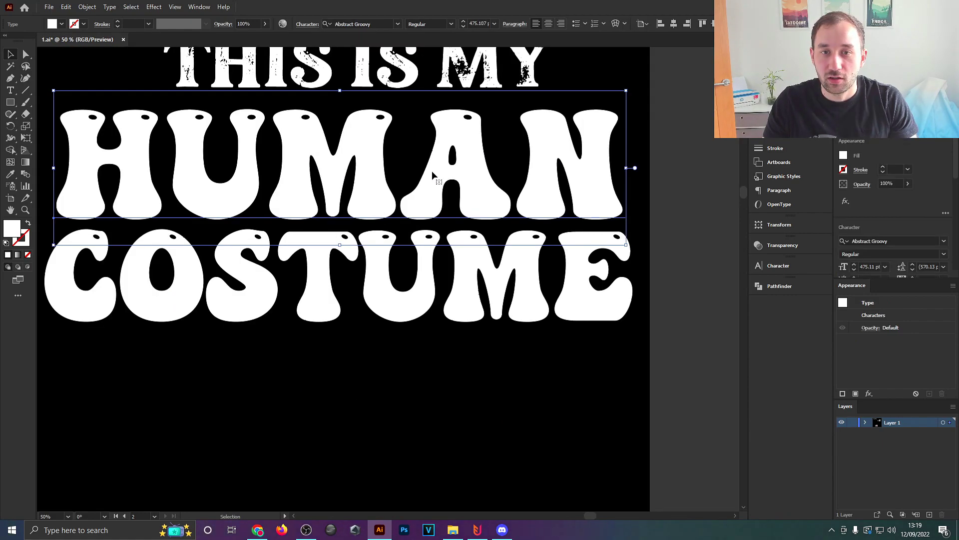
pyautogui.moveTo(433, 174); pyautogui.dragTo(444, 215)
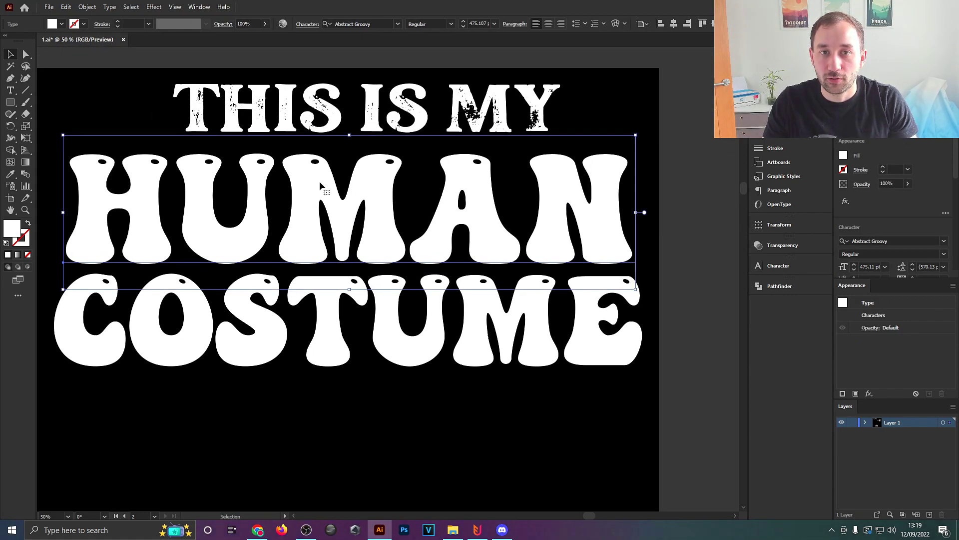
pyautogui.scroll(-1, 307, 207)
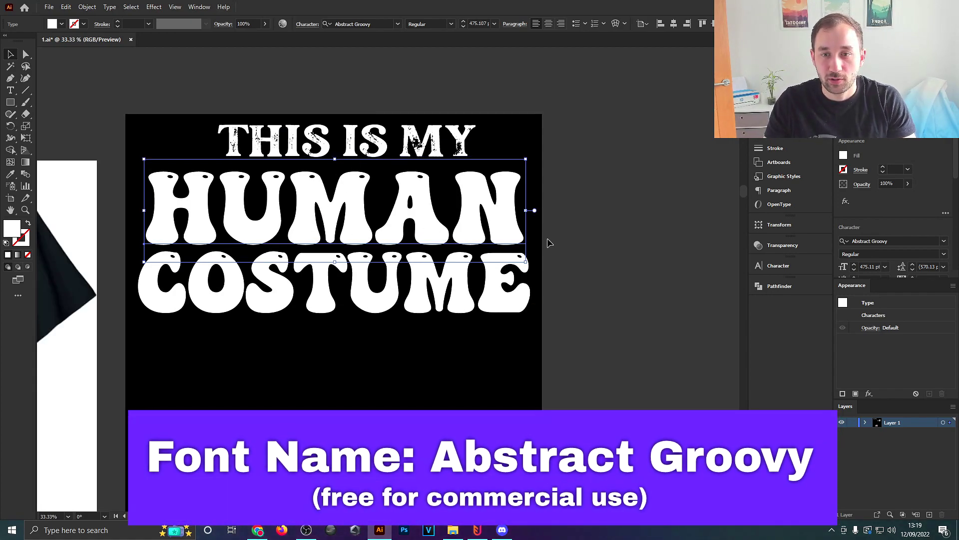
pyautogui.scroll(-1, 338, 227)
pyautogui.scroll(-1, 392, 225)
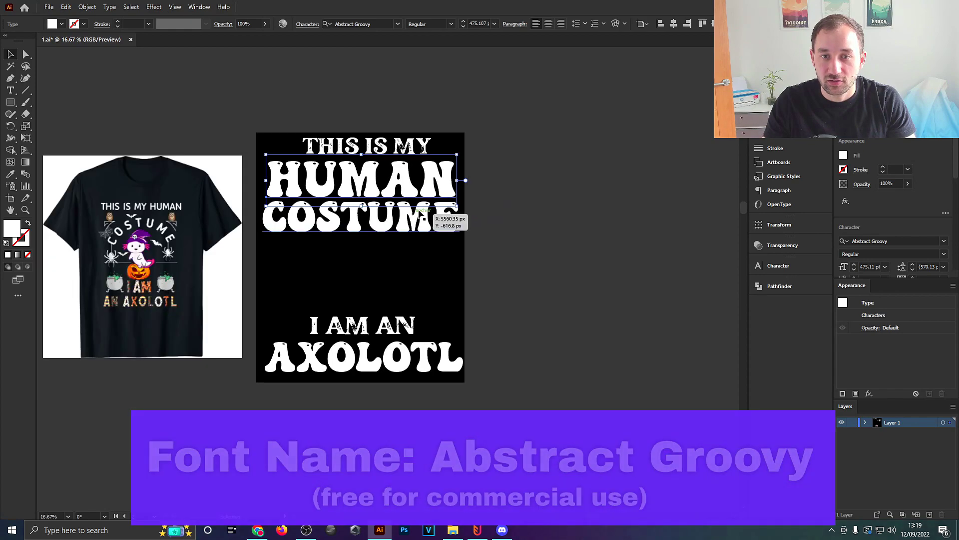
pyautogui.click(533, 229)
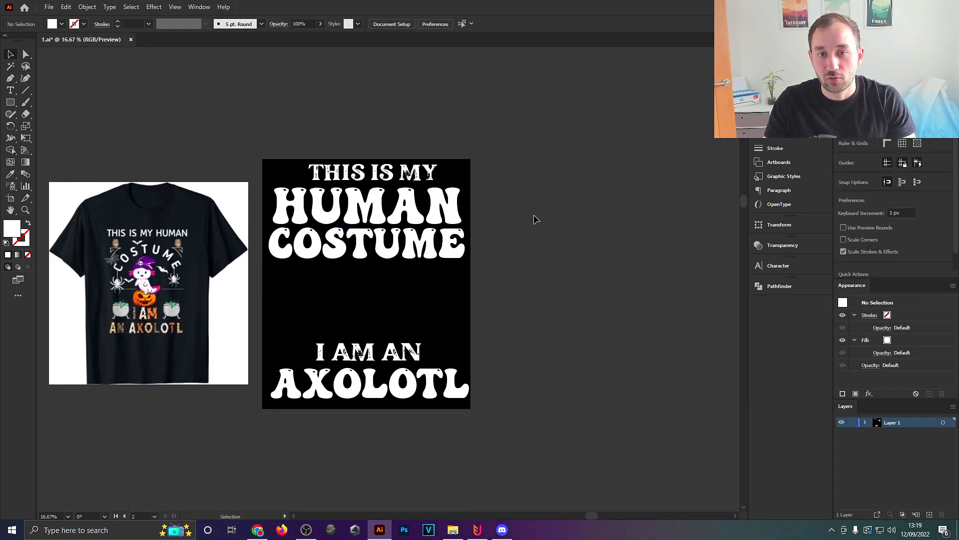
pyautogui.scroll(1, 342, 389)
# - Check the font of "I AM AN", and enlarge "AXOLOTL" to about 399 pt across nearly the artboard's width
pyautogui.click(370, 334)
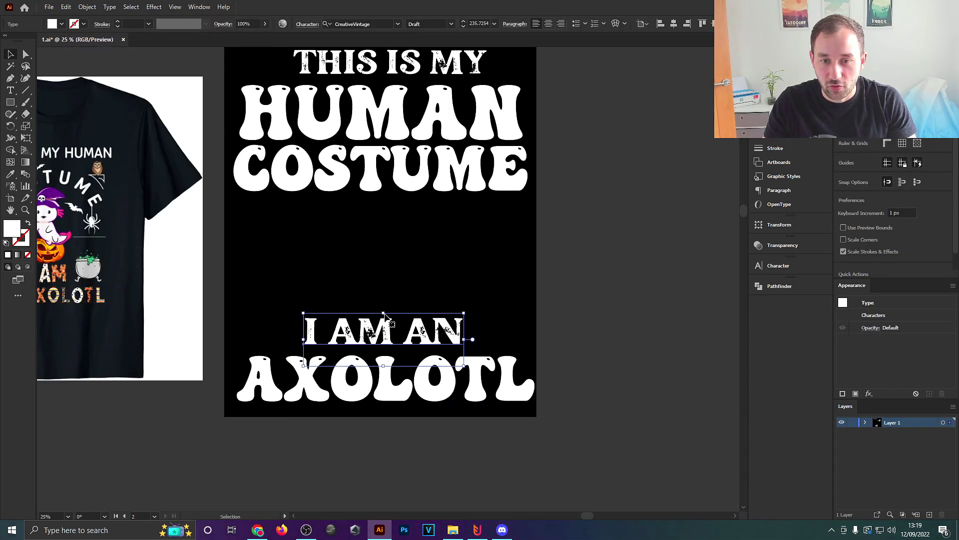
pyautogui.moveTo(405, 277); pyautogui.dragTo(379, 323)
pyautogui.keyDown('shift'); pyautogui.click(410, 121); pyautogui.keyUp('shift')
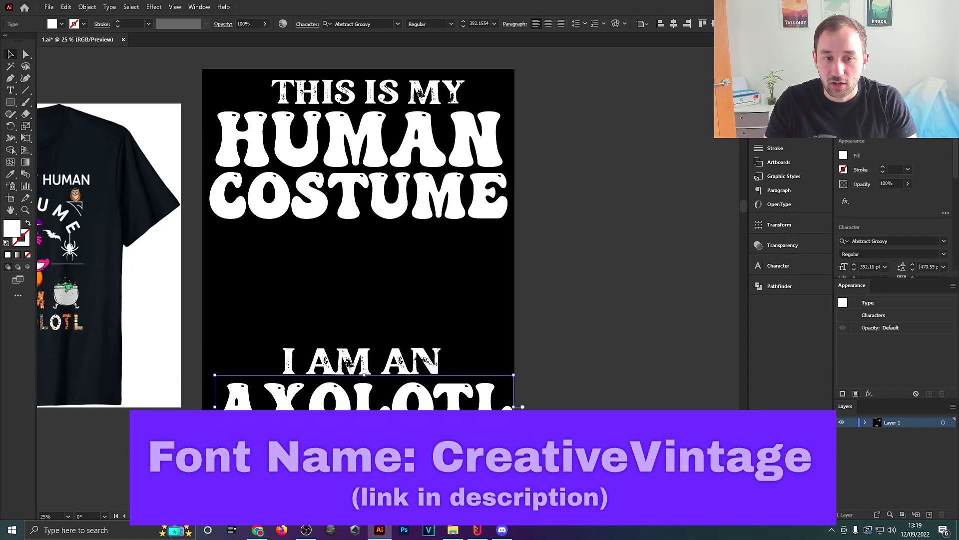
pyautogui.moveTo(215, 408); pyautogui.dragTo(208, 408)
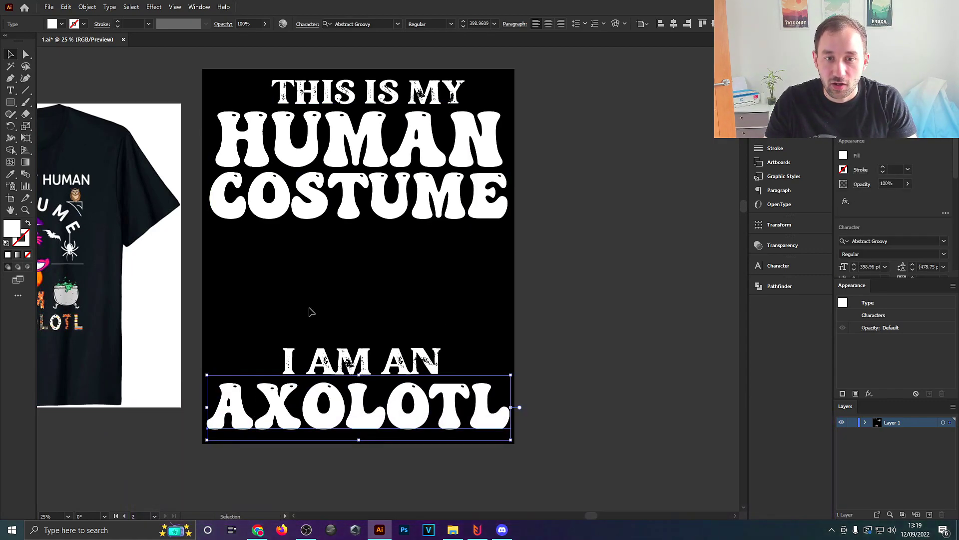
pyautogui.click(341, 288)
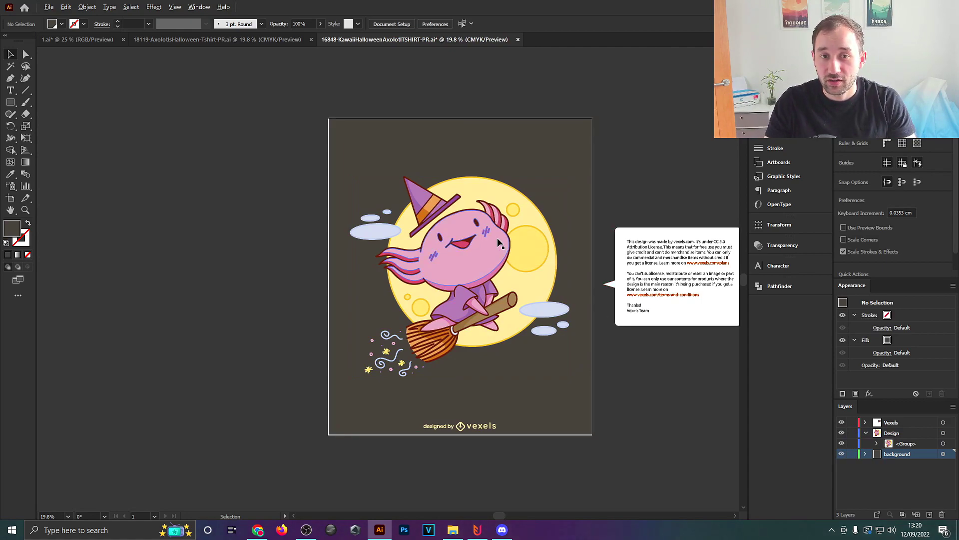
# - Move the Kawaii Halloween axolotl artwork off its brown background and ungroup it
pyautogui.scroll(2, 454, 272)
pyautogui.scroll(-2, 459, 257)
pyautogui.moveTo(446, 252); pyautogui.dragTo(166, 257)
pyautogui.scroll(3, 168, 262)
pyautogui.hotkey('ctrl', 'shift', 'g')
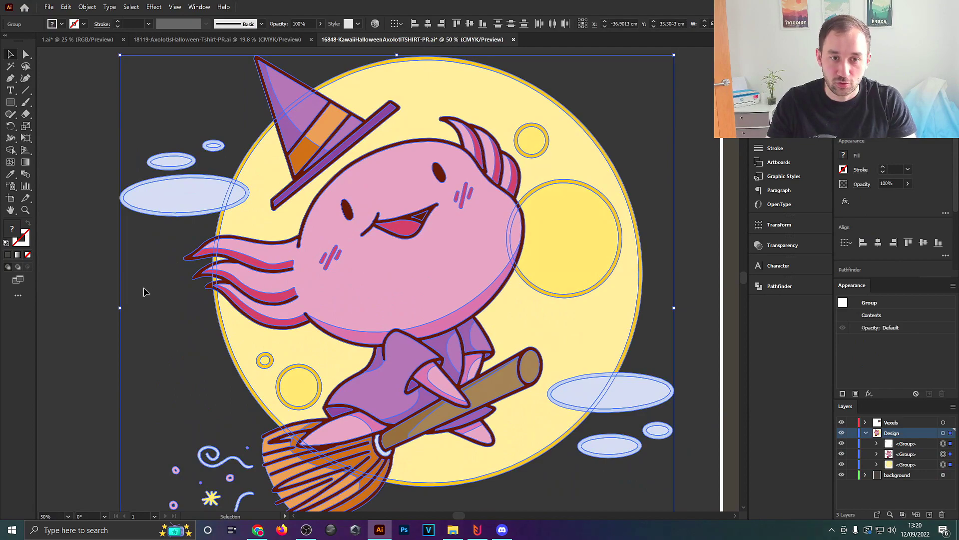
pyautogui.click(147, 286)
# - Bring only the witch axolotl on its broomstick into 1.ai and place it between "COSTUME" and "I AM AN"
pyautogui.scroll(-2, 149, 286)
pyautogui.moveTo(276, 286); pyautogui.dragTo(156, 44)
pyautogui.moveTo(68, 39); pyautogui.dragTo(69, 39)
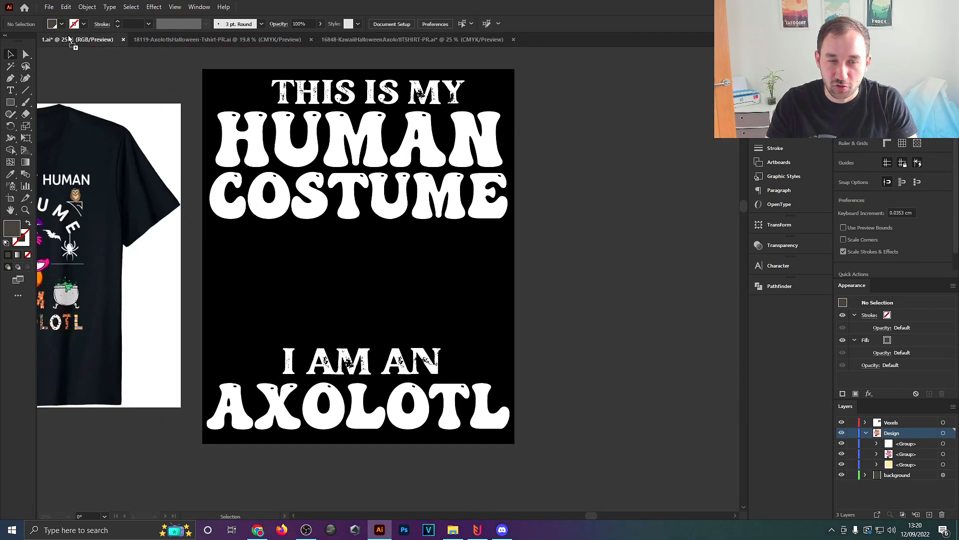
pyautogui.moveTo(348, 320); pyautogui.dragTo(375, 209)
pyautogui.scroll(1, 307, 329)
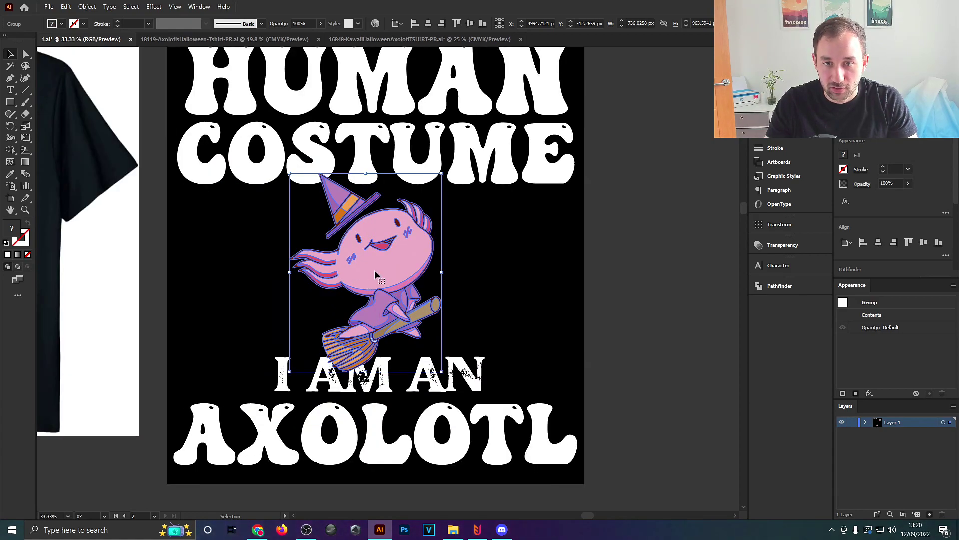
# - Shrink the witch axolotl slightly and centre it in the gap between "COSTUME" and "I AM AN"
pyautogui.moveTo(375, 271); pyautogui.dragTo(371, 260)
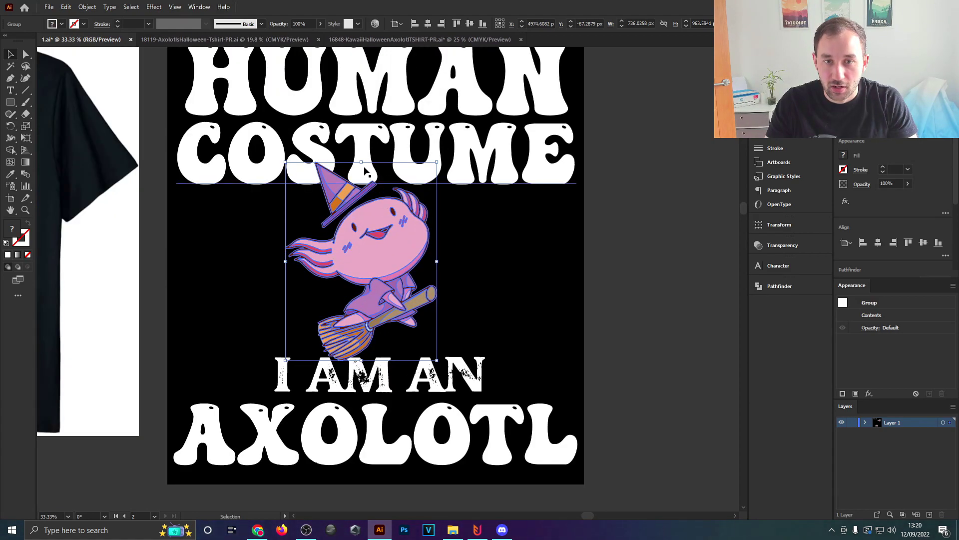
pyautogui.moveTo(361, 164); pyautogui.dragTo(368, 183)
pyautogui.moveTo(371, 242); pyautogui.dragTo(382, 252)
pyautogui.click(636, 265)
pyautogui.scroll(-3, 636, 265)
pyautogui.moveTo(633, 262); pyautogui.dragTo(571, 300)
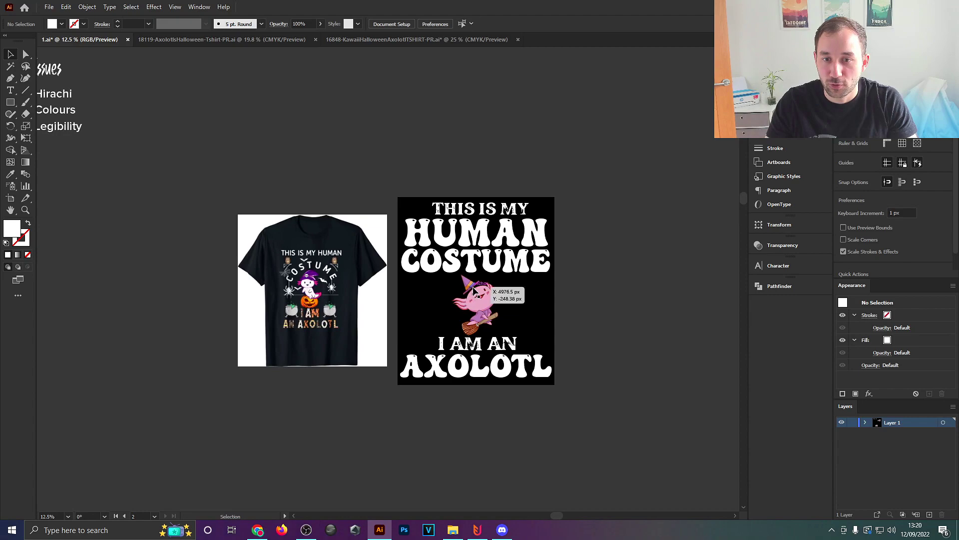
# - Enlarge the witch axolotl so its hat overlaps "COSTUME" and its broom overlaps "I AM AN"
pyautogui.click(495, 314)
pyautogui.scroll(3, 507, 310)
pyautogui.moveTo(493, 305); pyautogui.dragTo(444, 284)
pyautogui.moveTo(419, 395); pyautogui.dragTo(421, 400)
pyautogui.click(640, 298)
pyautogui.scroll(-2, 634, 298)
pyautogui.moveTo(633, 298); pyautogui.dragTo(482, 322)
pyautogui.scroll(-1, 515, 316)
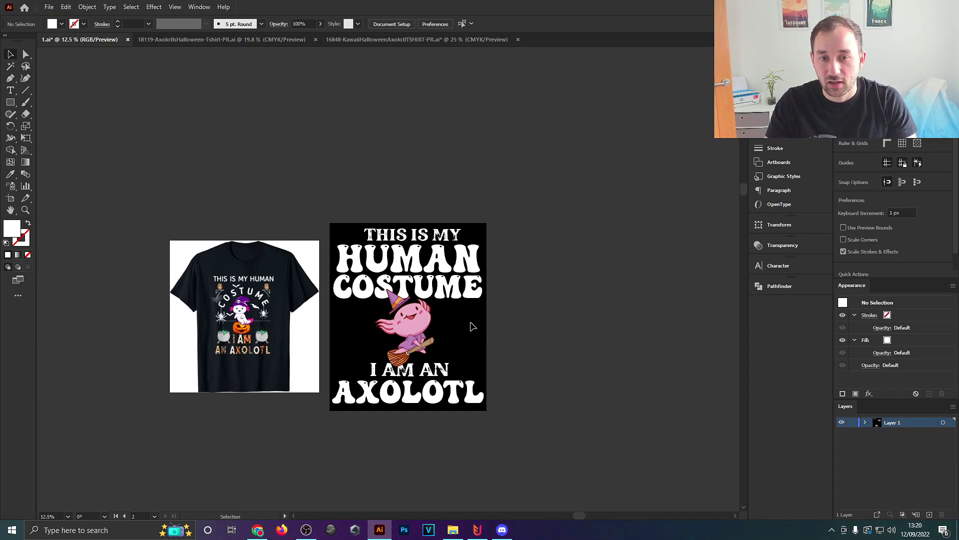
# - Try the witch axolotl higher up, covering the middle of "COSTUME", and judge it at reduced size
pyautogui.scroll(1, 414, 324)
pyautogui.moveTo(413, 324); pyautogui.dragTo(414, 286)
pyautogui.click(592, 348)
pyautogui.scroll(-1, 592, 350)
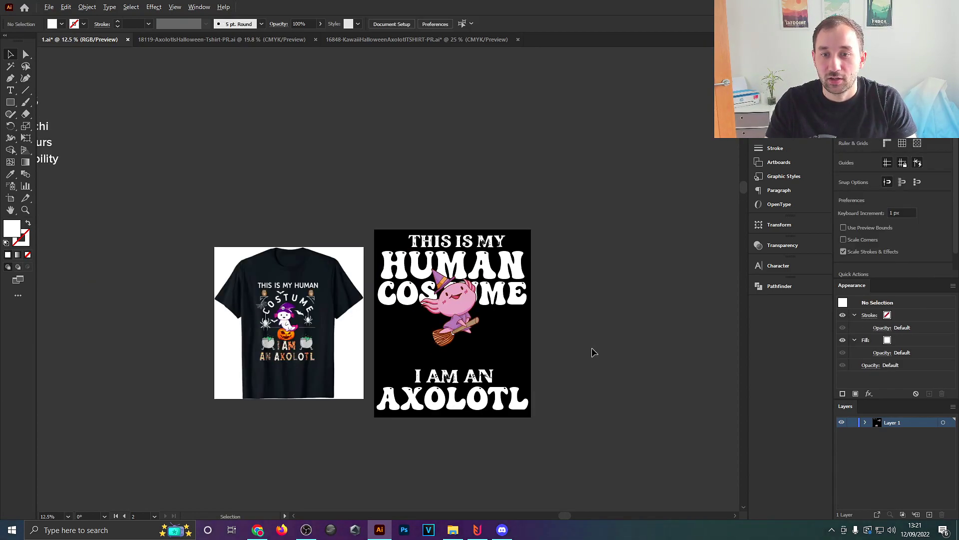
pyautogui.scroll(2, 520, 348)
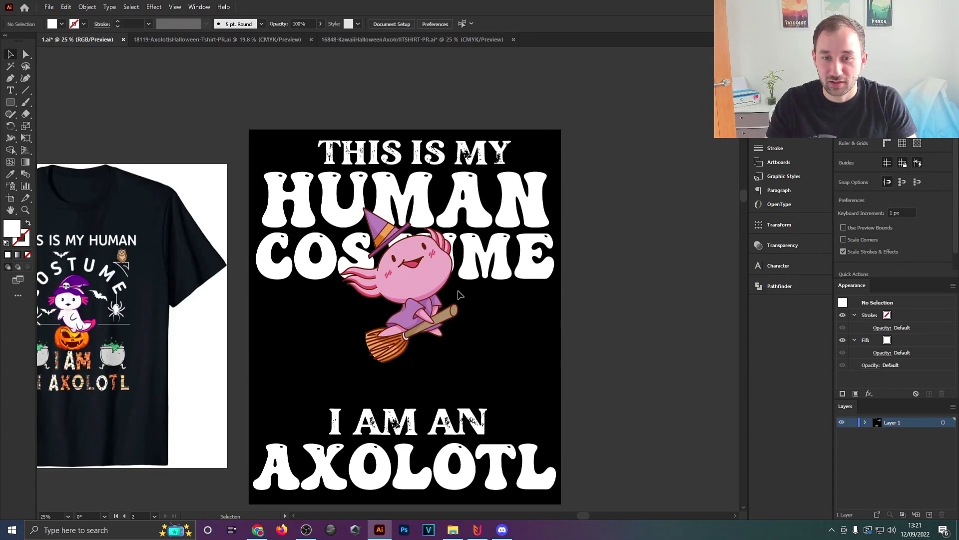
# - Move the witch axolotl back down between "COSTUME" and "I AM AN", and check the layout beside the T-shirt
pyautogui.moveTo(425, 271); pyautogui.dragTo(423, 325)
pyautogui.click(546, 366)
pyautogui.moveTo(531, 323); pyautogui.dragTo(554, 304)
pyautogui.scroll(-3, 490, 345)
pyautogui.scroll(3, 490, 344)
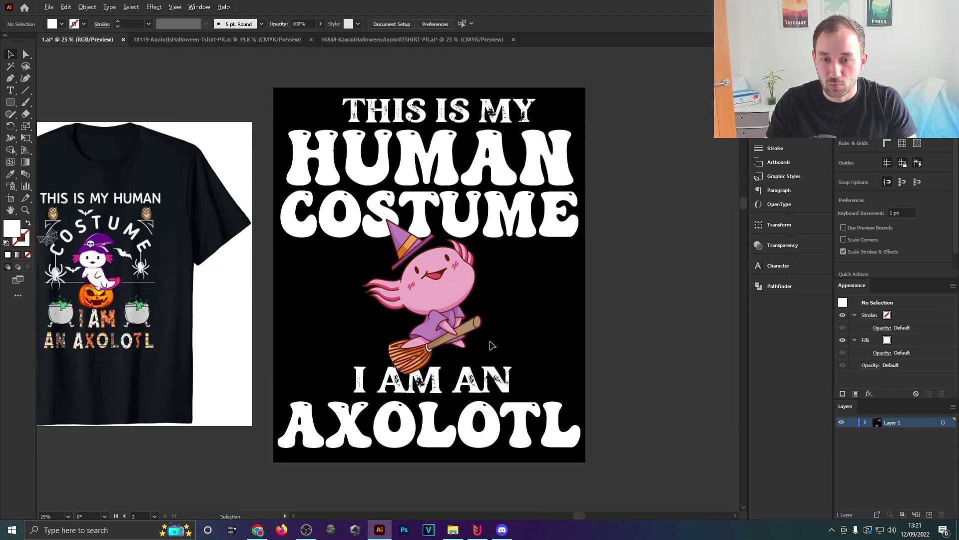
pyautogui.scroll(-1, 417, 331)
pyautogui.scroll(1, 439, 349)
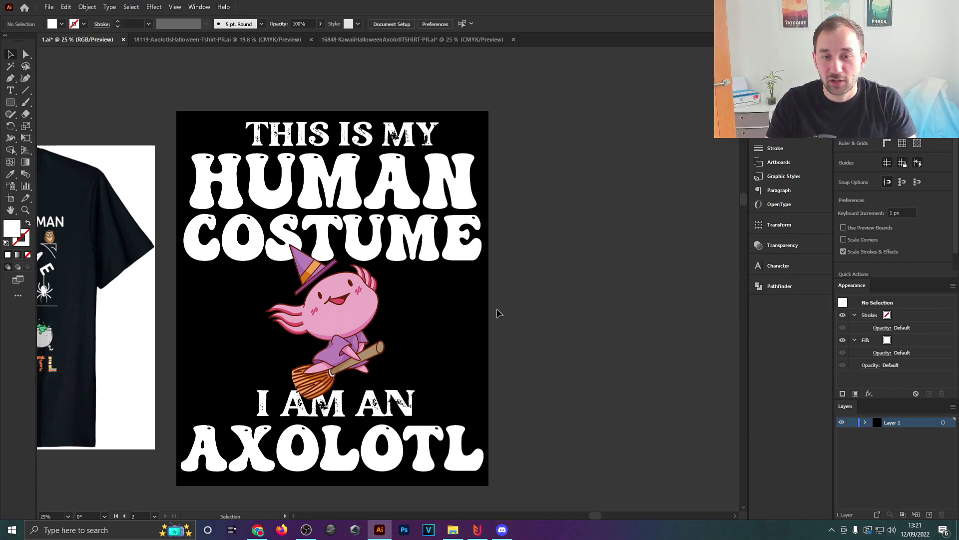
# - Bring the smiling pumpkin from halloween2015_001.ai into 1.ai, left of the witch axolotl, and send it to the back
pyautogui.moveTo(449, 338); pyautogui.dragTo(484, 262)
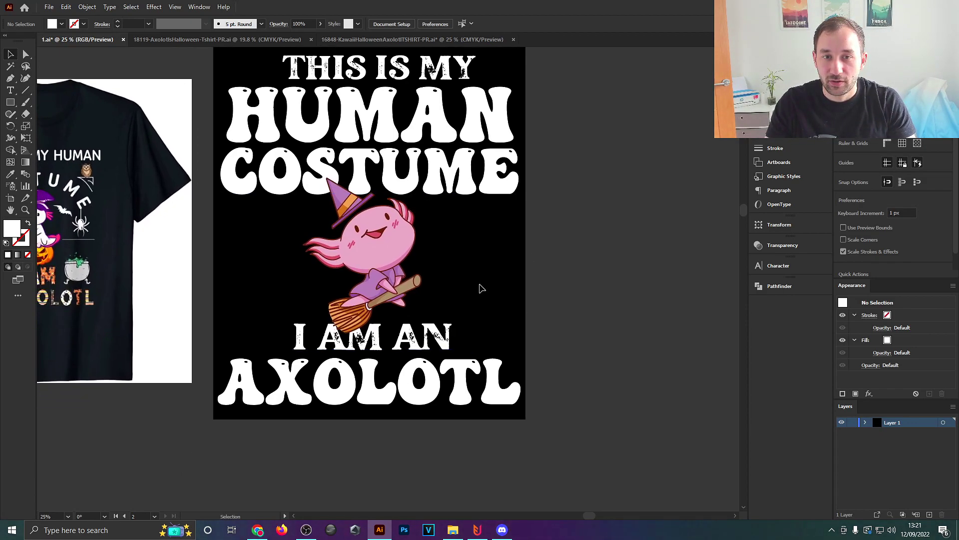
pyautogui.moveTo(414, 147); pyautogui.dragTo(396, 210)
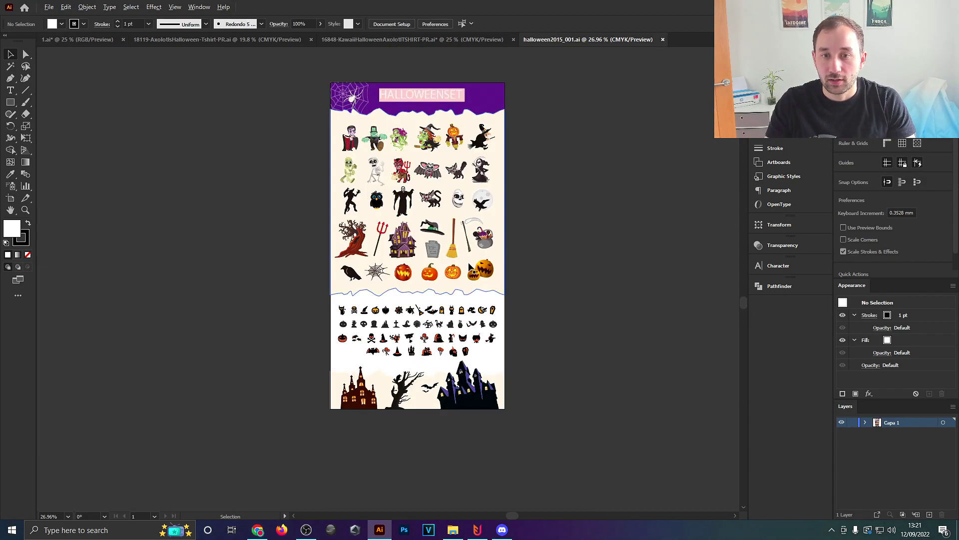
pyautogui.scroll(3, 509, 222)
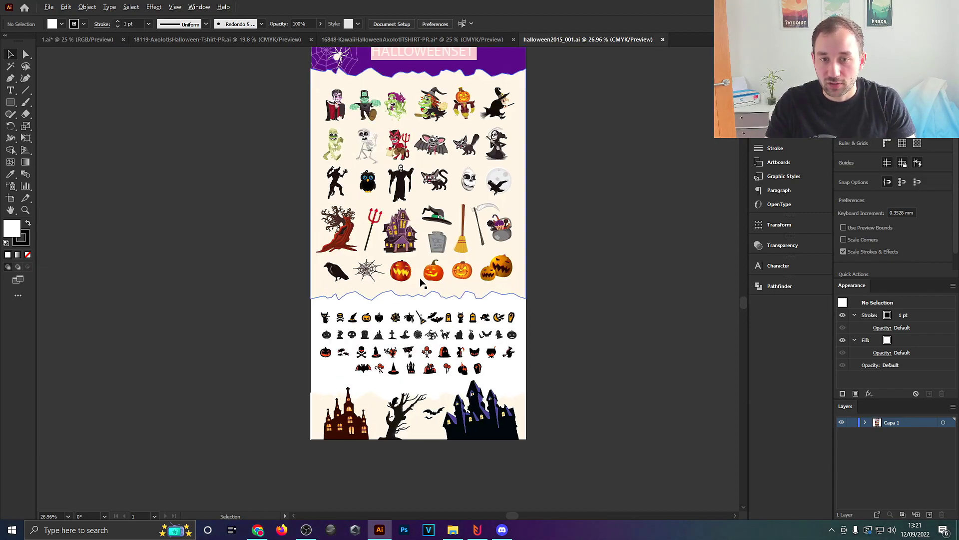
pyautogui.scroll(2, 509, 223)
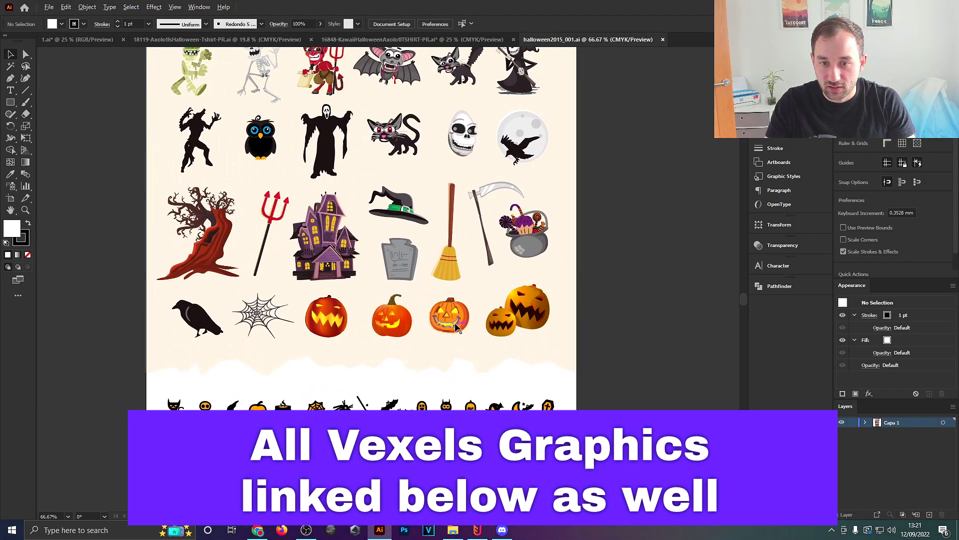
pyautogui.scroll(5, 450, 315)
pyautogui.scroll(-2, 450, 314)
pyautogui.moveTo(443, 315); pyautogui.dragTo(120, 10)
pyautogui.moveTo(80, 40); pyautogui.dragTo(81, 41)
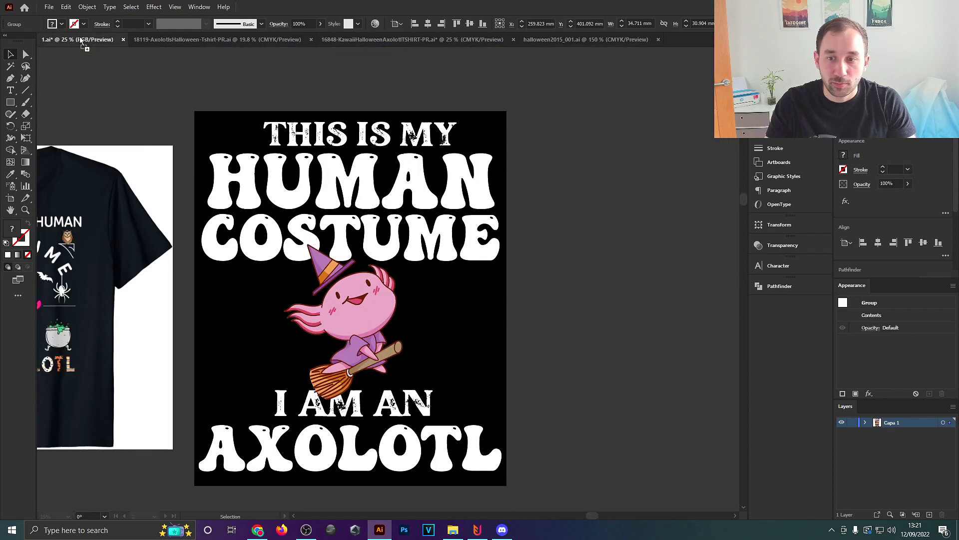
pyautogui.moveTo(460, 335); pyautogui.dragTo(220, 316)
pyautogui.scroll(1, 456, 325)
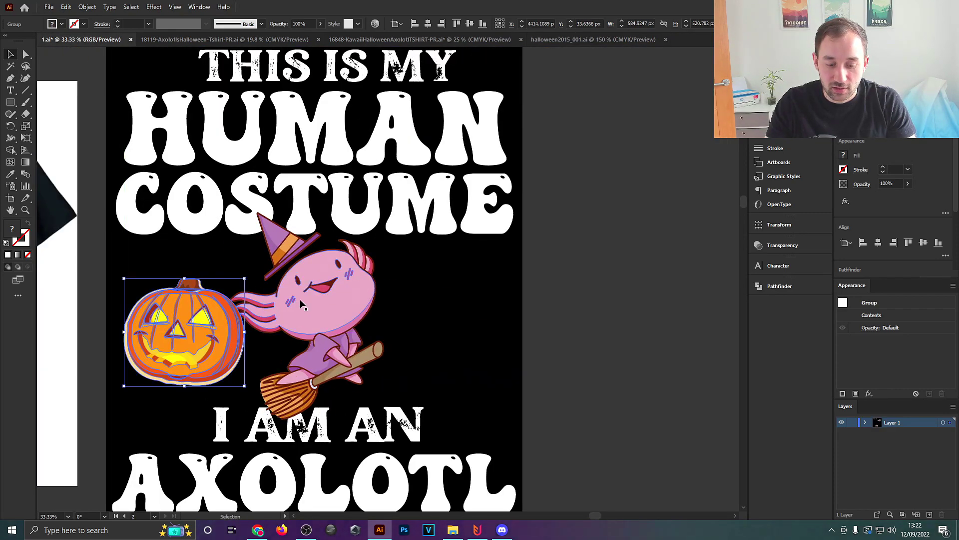
pyautogui.hotkey('ctrl', 'shift', '[')
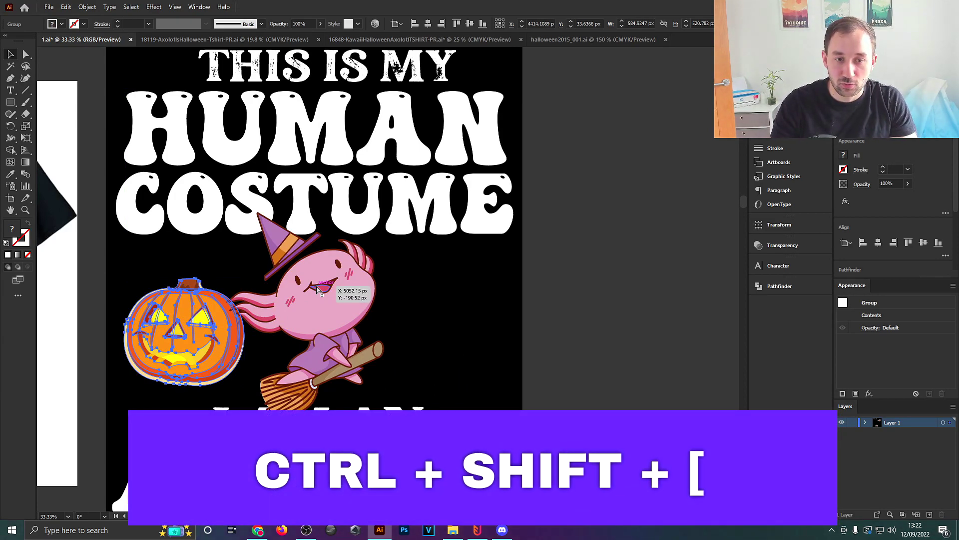
# - Place a mirrored copy of the pumpkin on the axolotl's right side, and centre the axolotl between both pumpkins
pyautogui.moveTo(202, 352); pyautogui.dragTo(457, 358)
pyautogui.press('o')
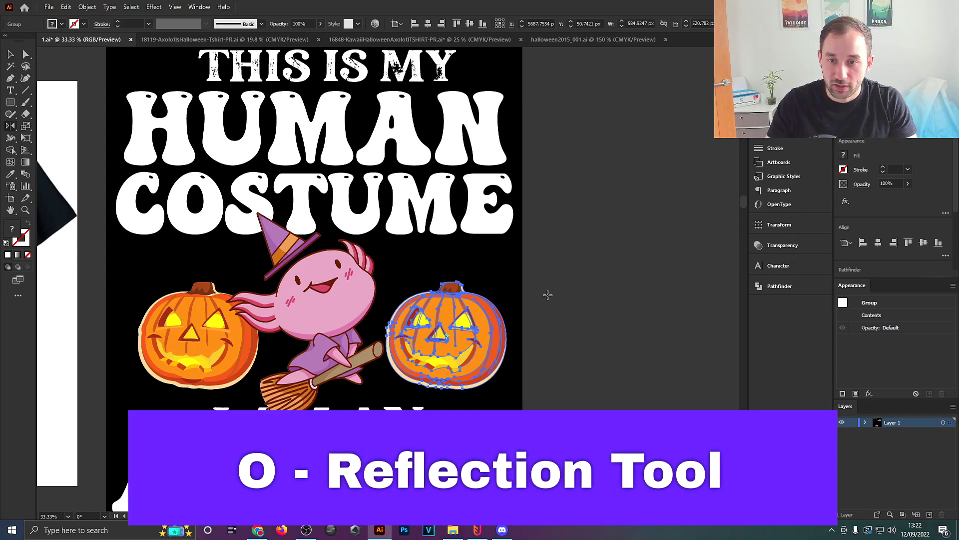
pyautogui.moveTo(554, 285); pyautogui.dragTo(434, 259)
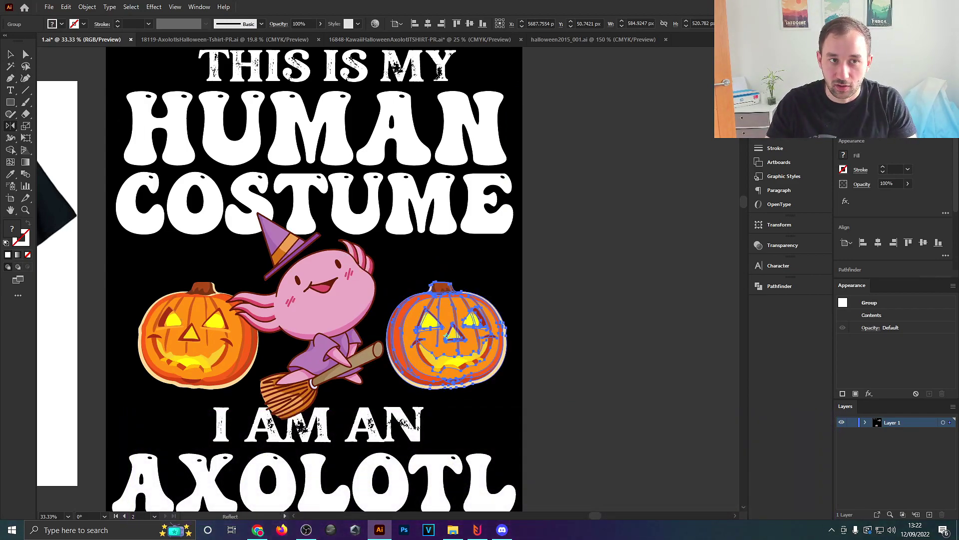
pyautogui.click(10, 53)
pyautogui.moveTo(280, 289); pyautogui.dragTo(301, 282)
pyautogui.click(524, 295)
pyautogui.scroll(-4, 523, 295)
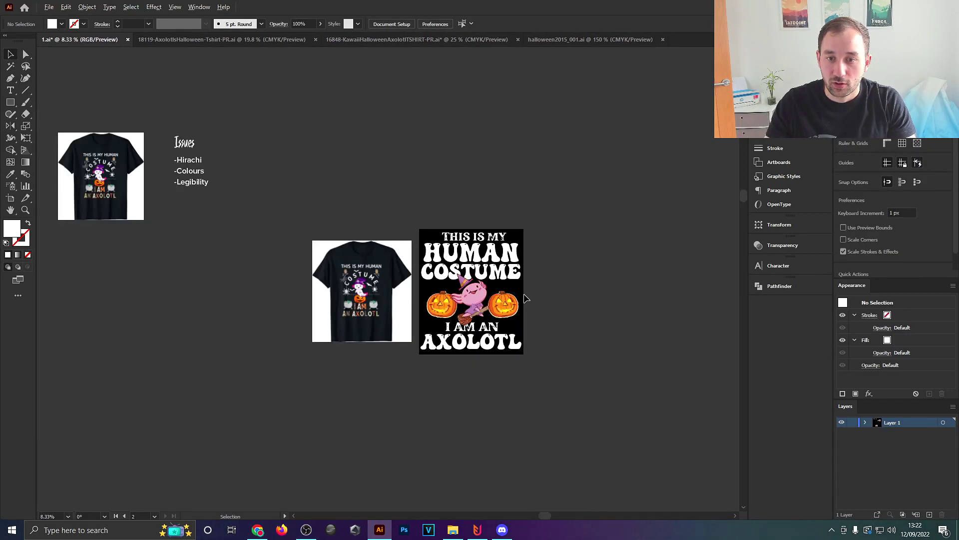
# - Examine how the text lines and the two pumpkins align in width and sit within the artboard margins
pyautogui.scroll(2, 499, 297)
pyautogui.click(443, 300)
pyautogui.scroll(1, 496, 299)
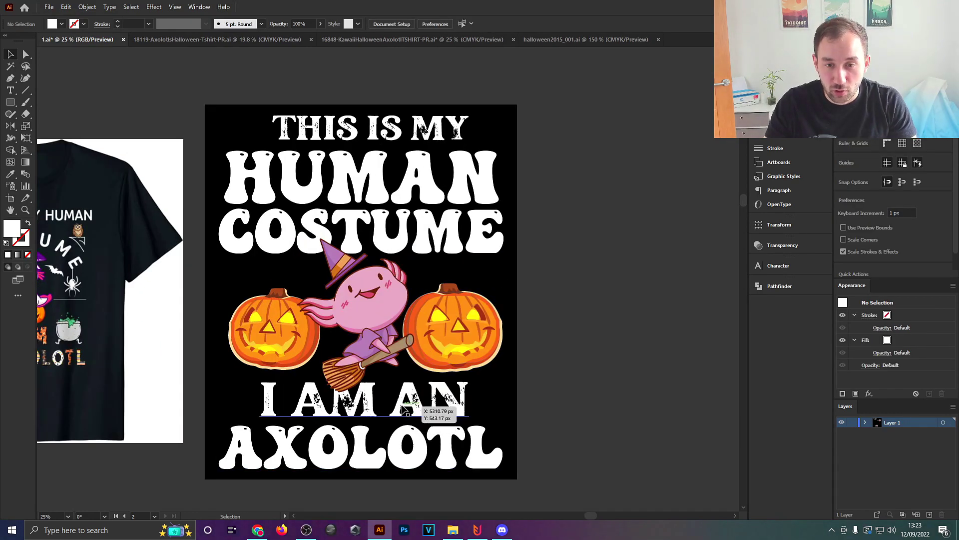
pyautogui.scroll(1, 299, 425)
pyautogui.moveTo(262, 369); pyautogui.dragTo(206, 318)
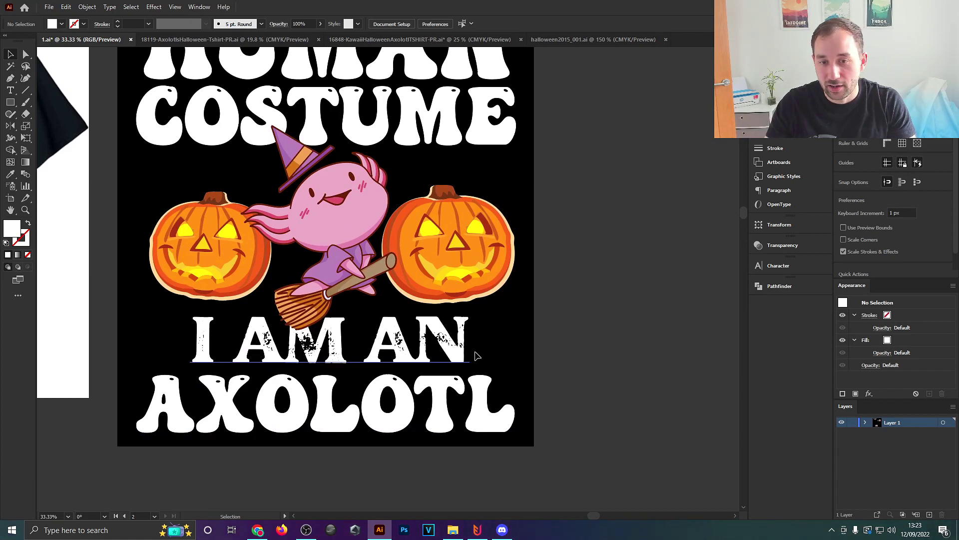
pyautogui.moveTo(529, 332); pyautogui.dragTo(555, 367)
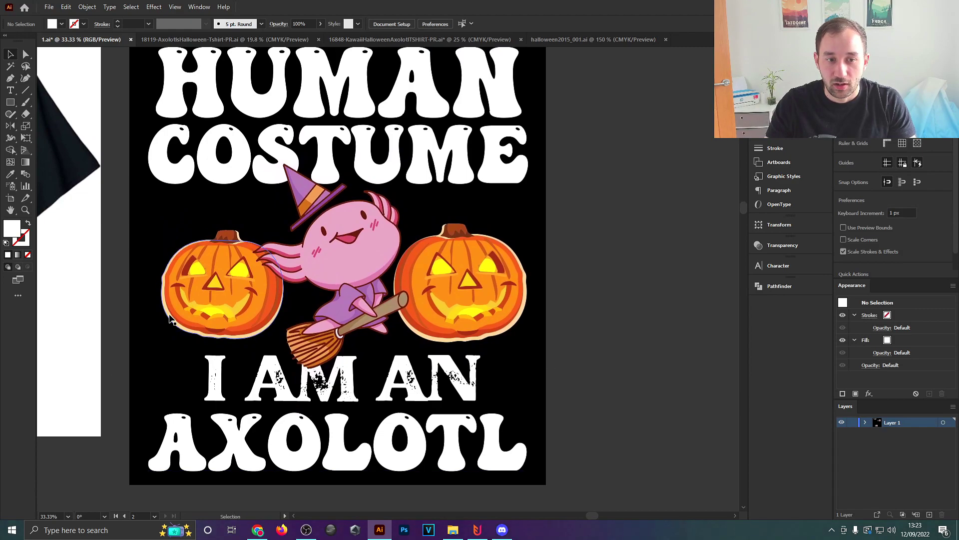
pyautogui.scroll(-1, 169, 315)
pyautogui.moveTo(199, 231); pyautogui.dragTo(201, 284)
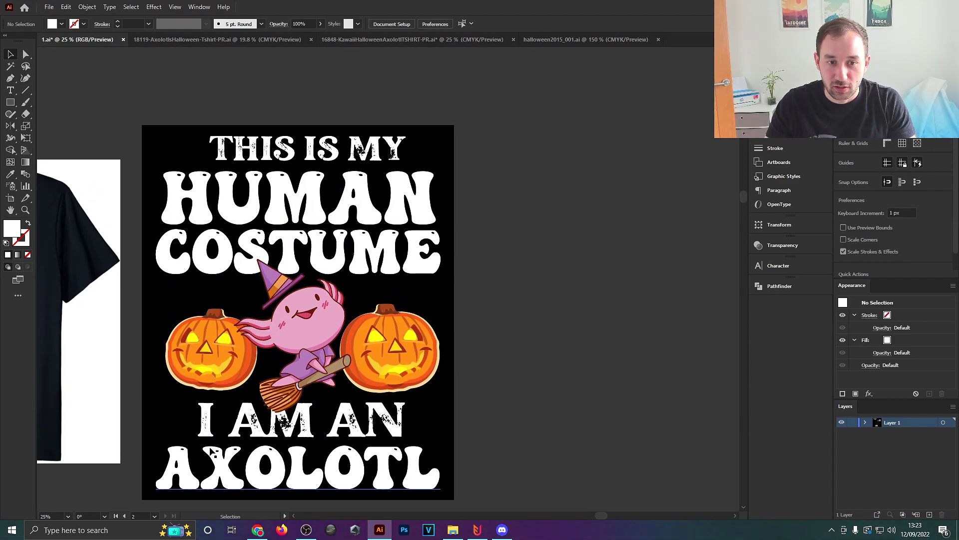
pyautogui.moveTo(396, 272); pyautogui.dragTo(418, 239)
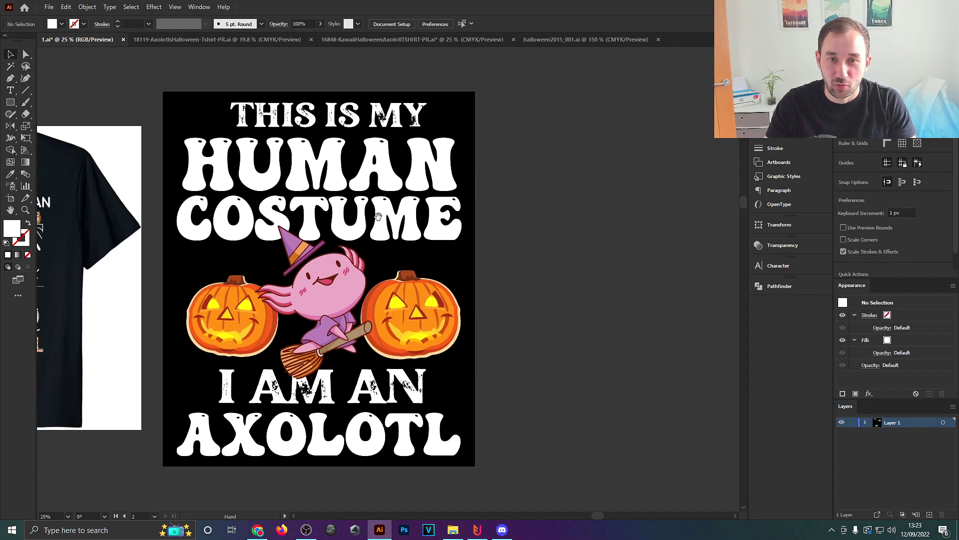
# - Draw a rectangle of about 1726 x 281 px around "I AM AN" using Draw Behind mode
pyautogui.scroll(2, 221, 404)
pyautogui.moveTo(153, 304); pyautogui.dragTo(126, 240)
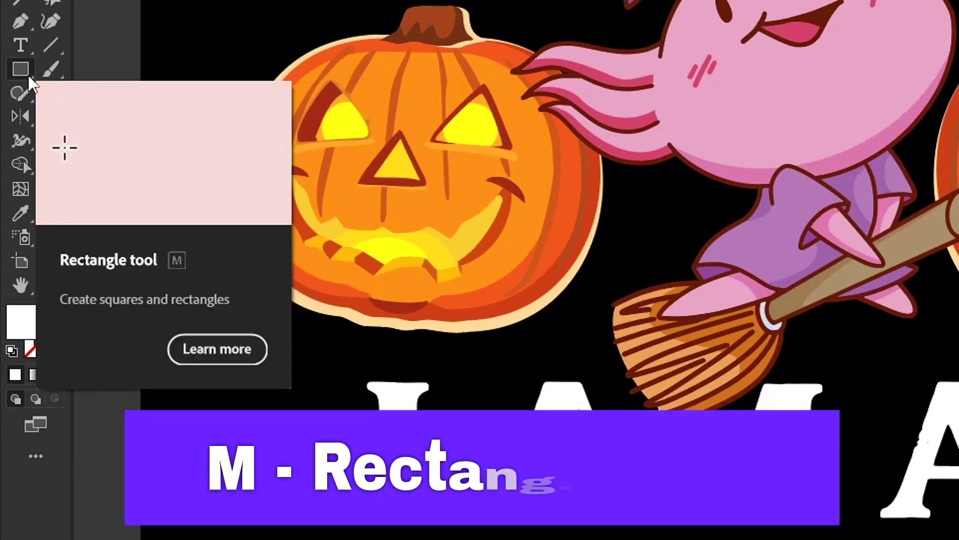
pyautogui.click(28, 77)
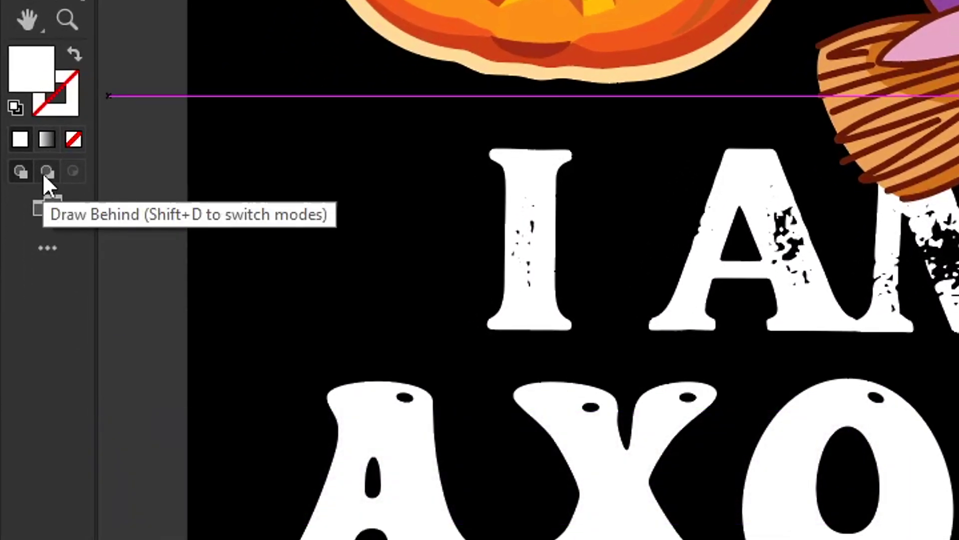
pyautogui.click(44, 173)
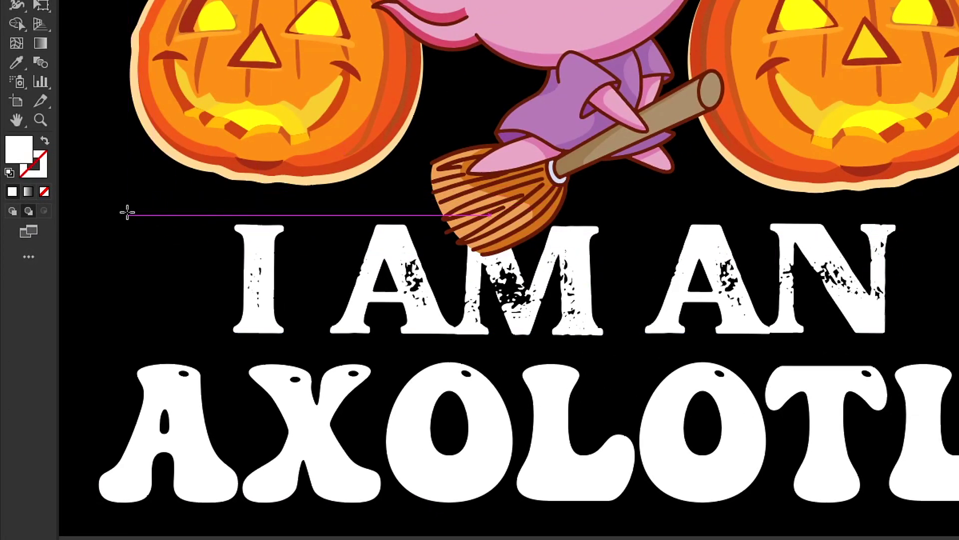
pyautogui.moveTo(129, 210)
pyautogui.mouseDown()
pyautogui.moveTo(396, 293)
pyautogui.moveTo(825, 345)
pyautogui.moveTo(957, 349)
pyautogui.mouseUp()
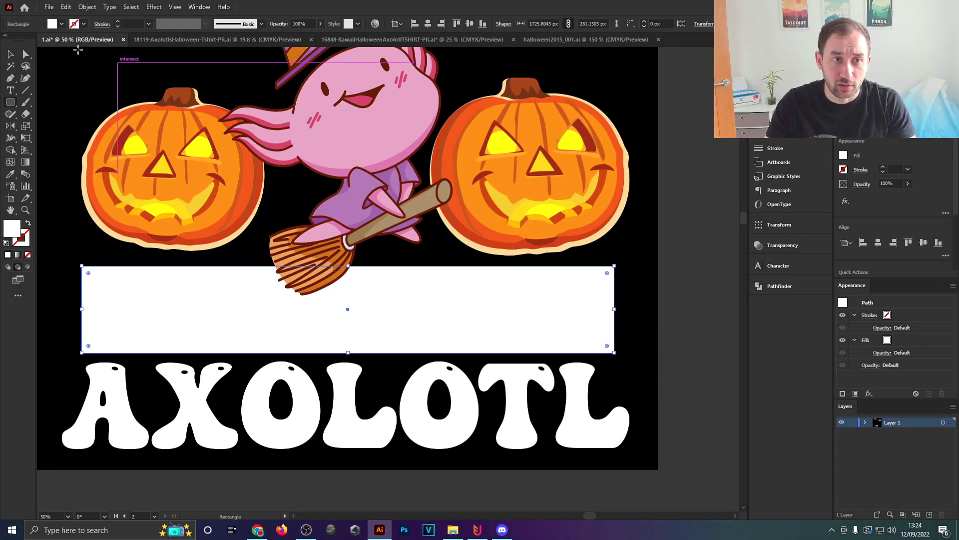
# - Fill the rectangle behind "I AM AN" with lime green and check the whole design at reduced size
pyautogui.click(61, 24)
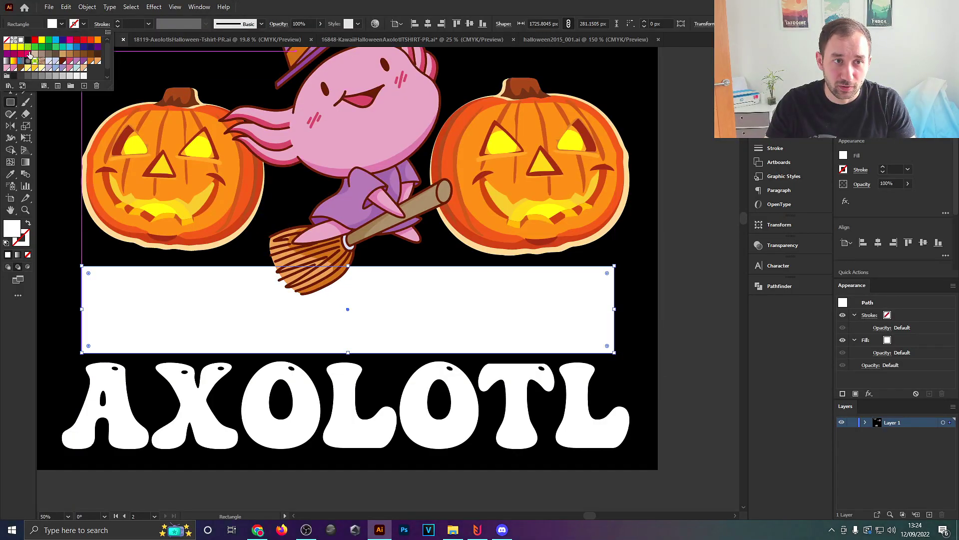
pyautogui.press('Escape')
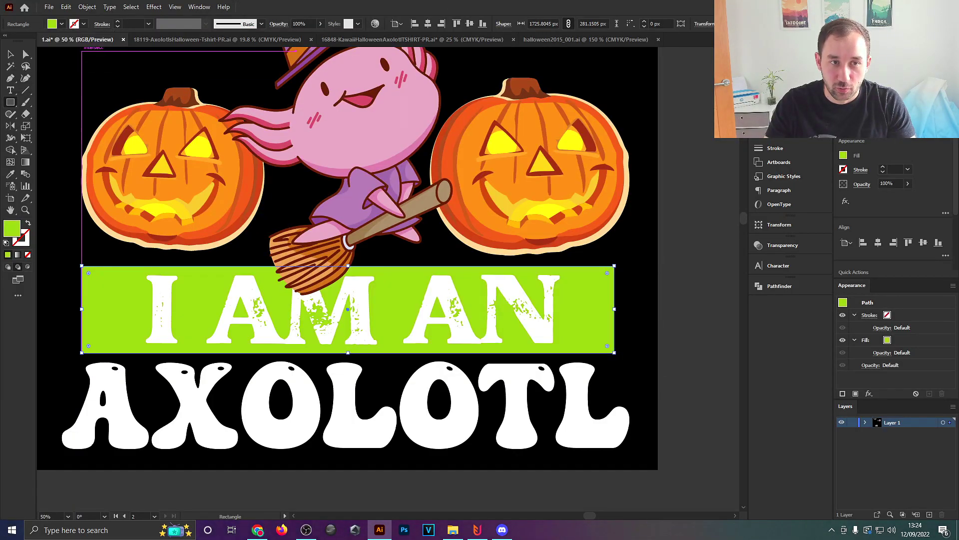
pyautogui.click(9, 54)
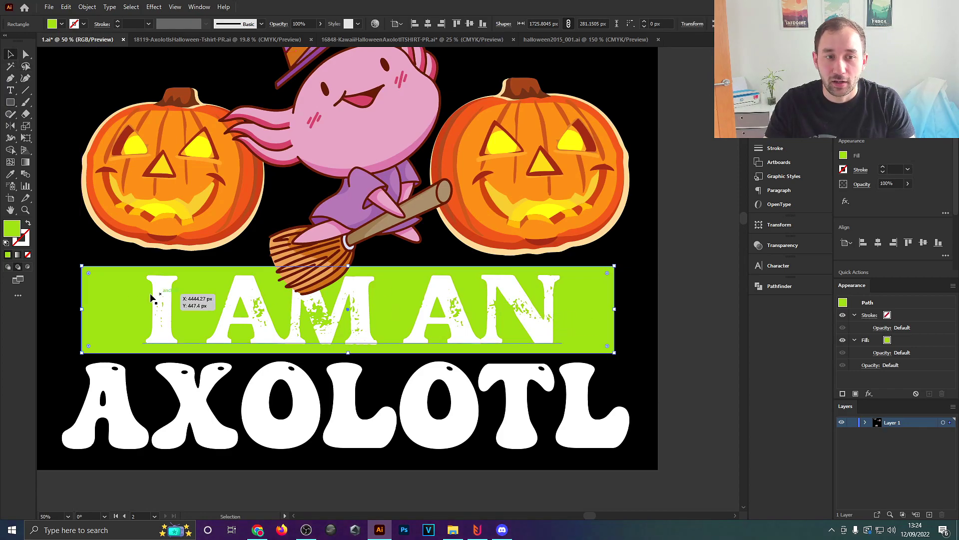
pyautogui.click(674, 282)
pyautogui.scroll(-3, 676, 282)
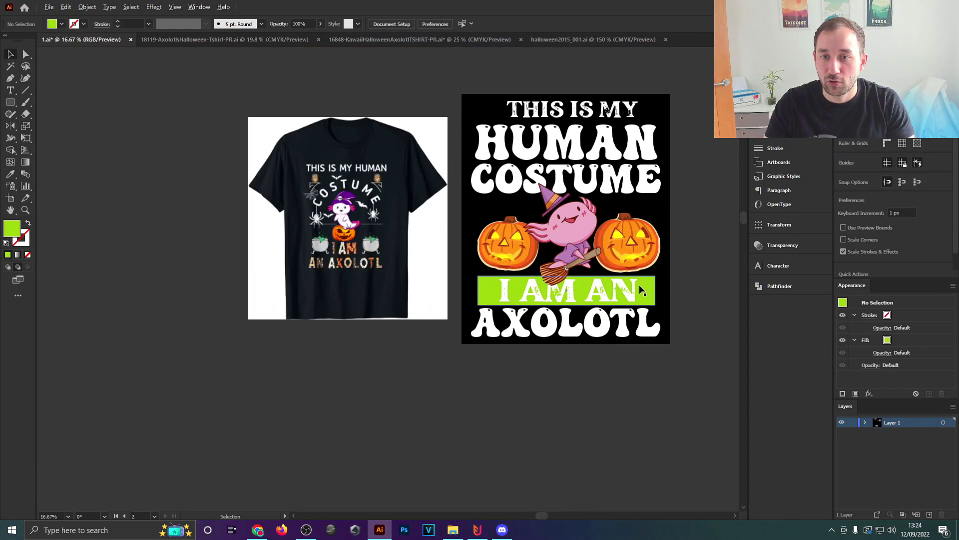
# - Add an anchor point midway along the green banner's left edge and pull it inward horizontally to form a V-shaped notch
pyautogui.scroll(4, 581, 289)
pyautogui.click(293, 314)
pyautogui.scroll(1, 175, 287)
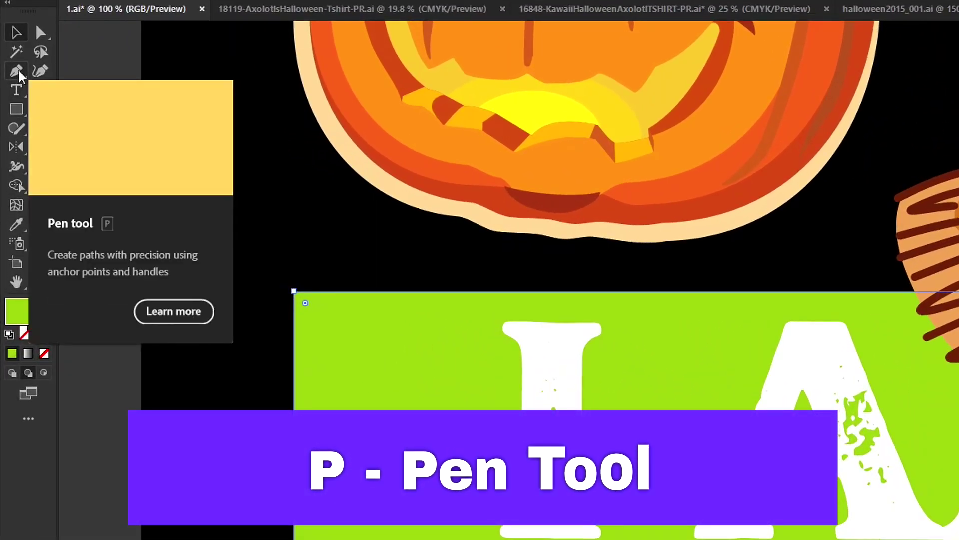
pyautogui.click(18, 68)
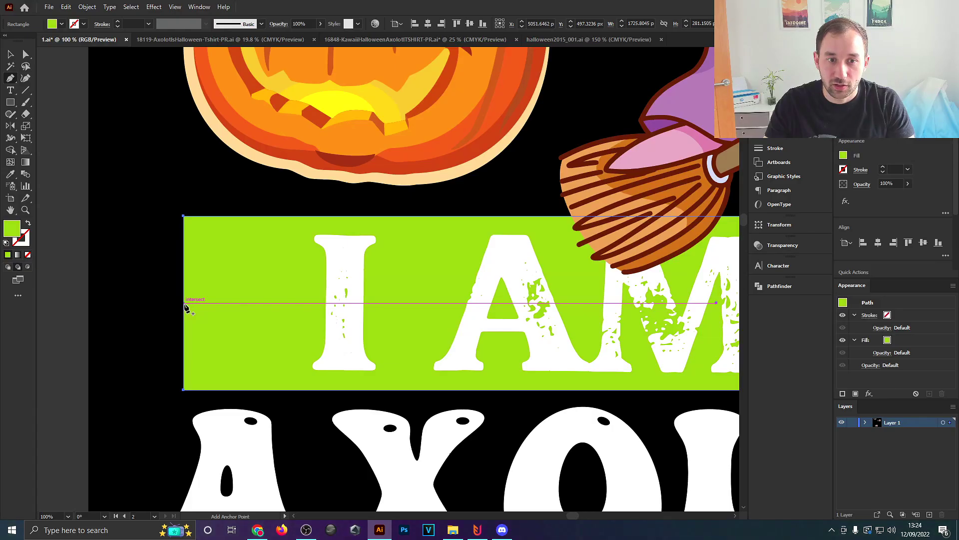
pyautogui.click(175, 6)
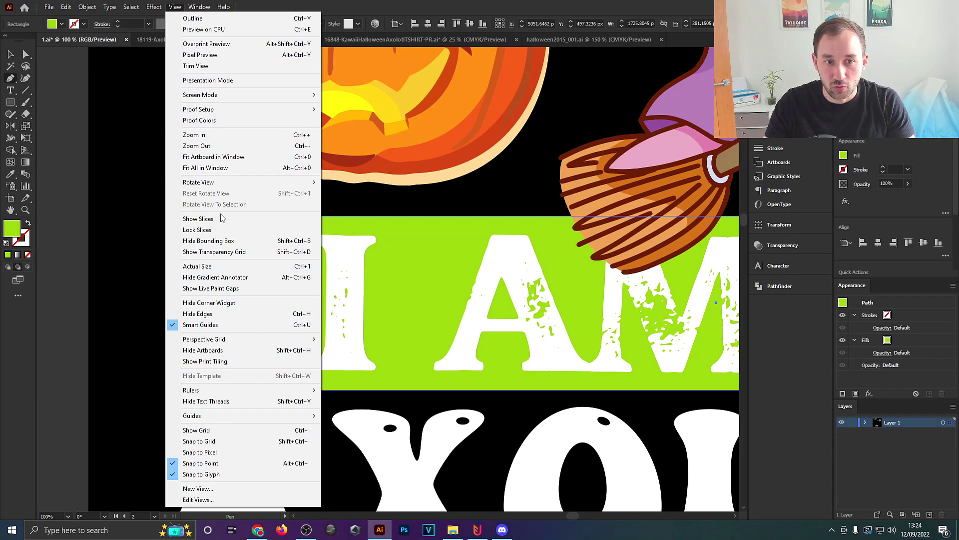
pyautogui.click(410, 4)
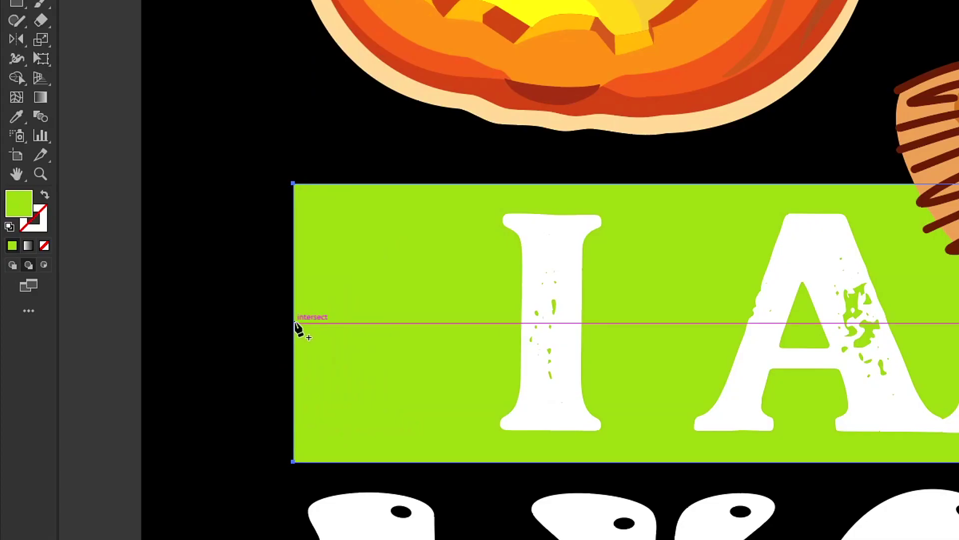
pyautogui.click(294, 323)
pyautogui.press('a')
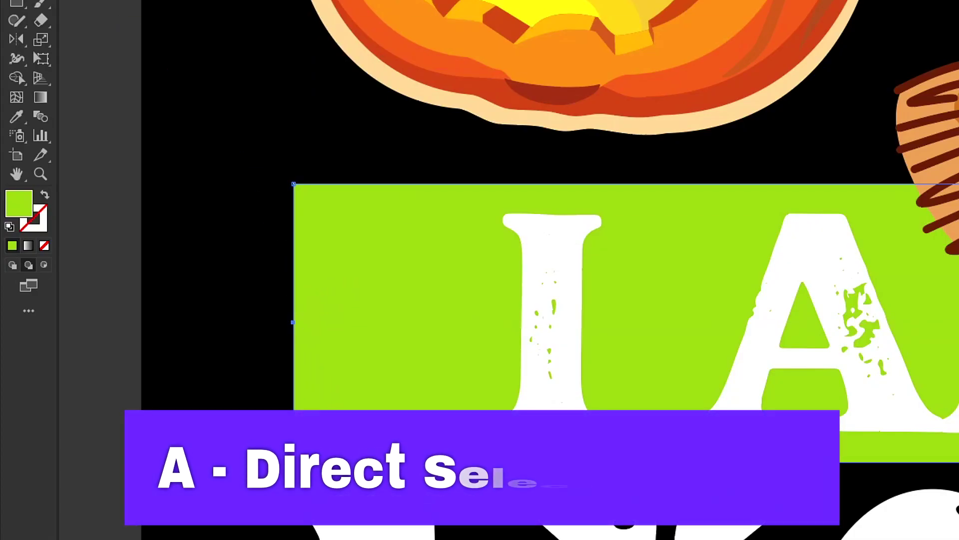
pyautogui.click(293, 323)
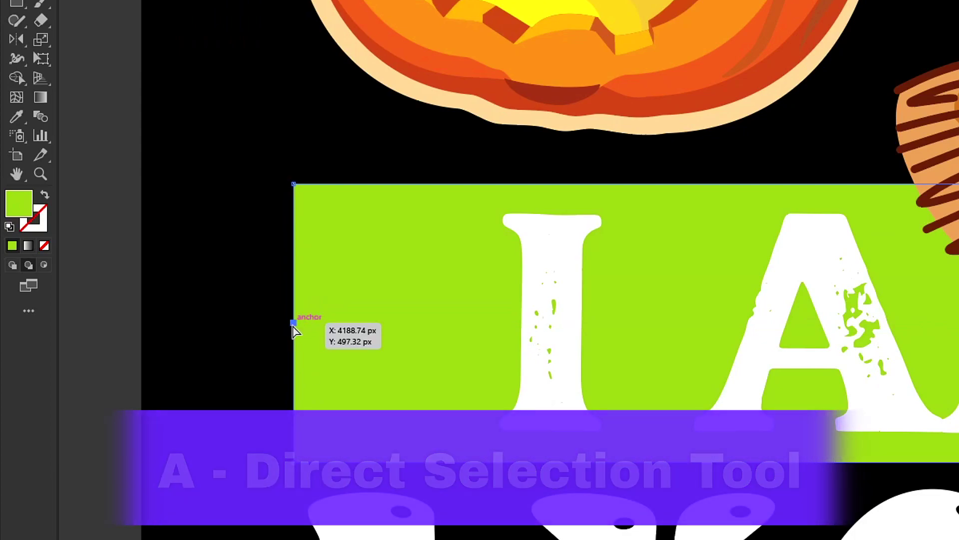
pyautogui.moveTo(293, 322); pyautogui.dragTo(379, 322)
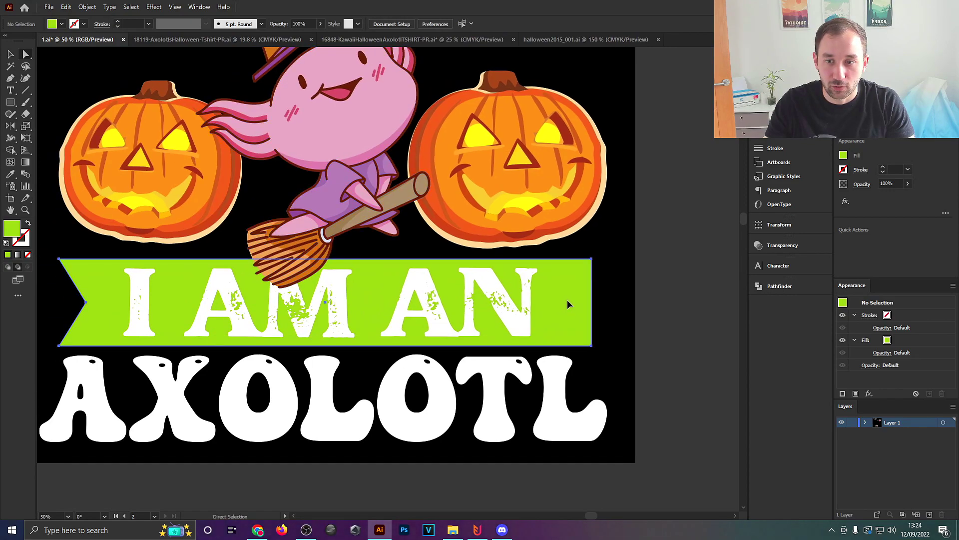
# - Add an anchor point midway along the green banner's right edge, ready for direct selection
pyautogui.press('p')
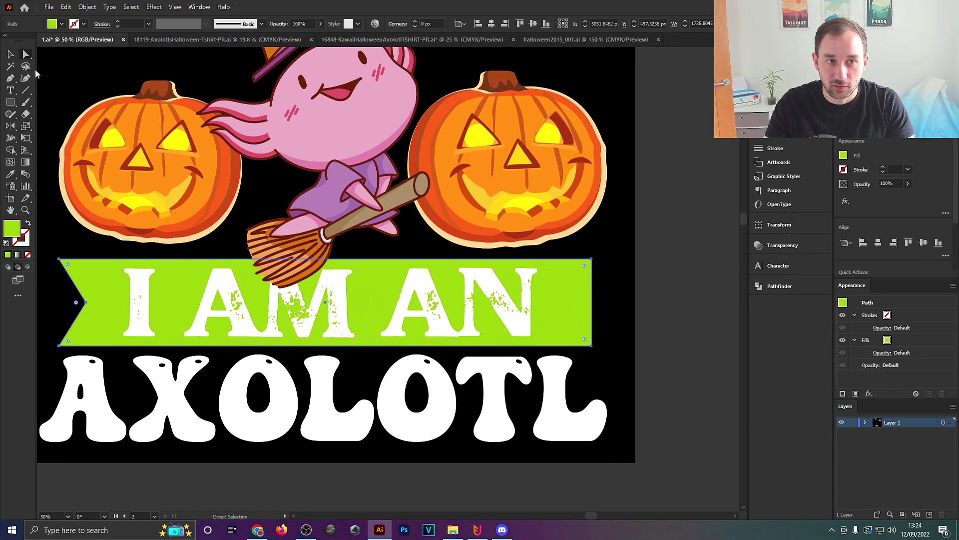
pyautogui.click(592, 302)
pyautogui.press('a')
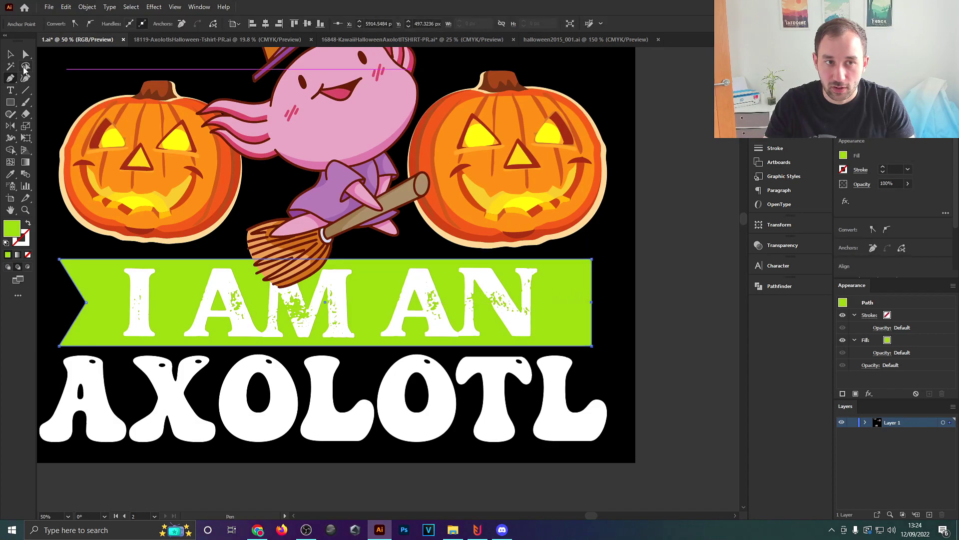
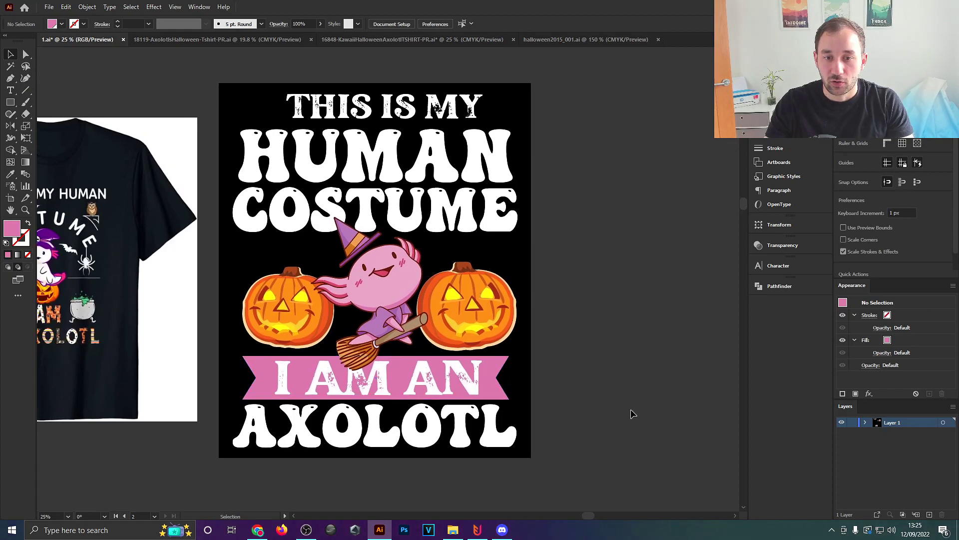
# - Fill the "I AM AN" text with the black sampled from the artboard background
pyautogui.scroll(3, 558, 404)
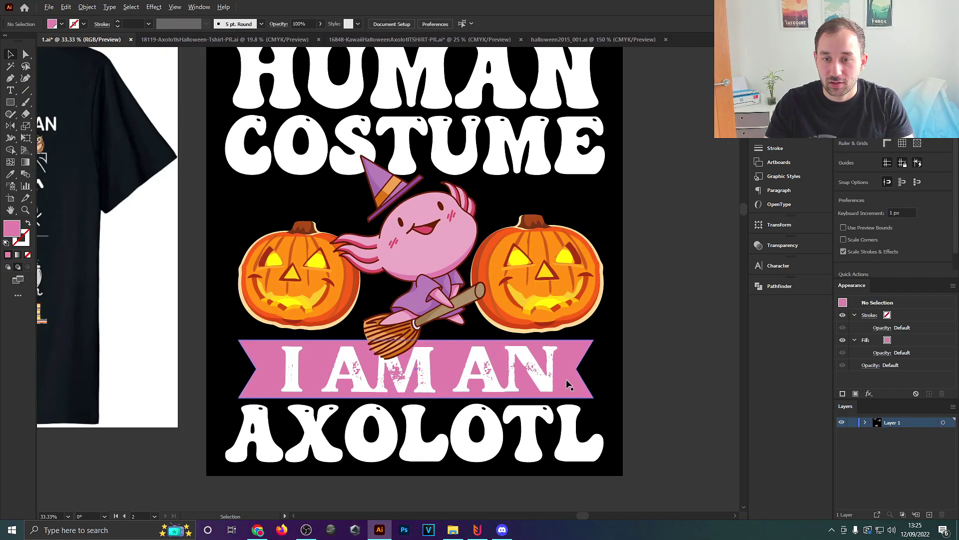
pyautogui.scroll(2, 565, 381)
pyautogui.click(516, 374)
pyautogui.scroll(-2, 516, 374)
pyautogui.moveTo(615, 383); pyautogui.dragTo(517, 363)
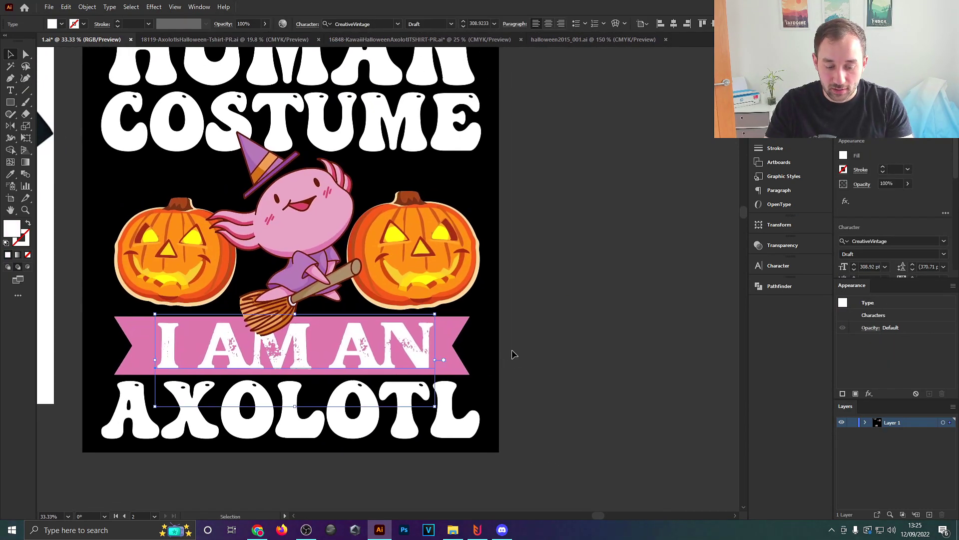
pyautogui.press('i')
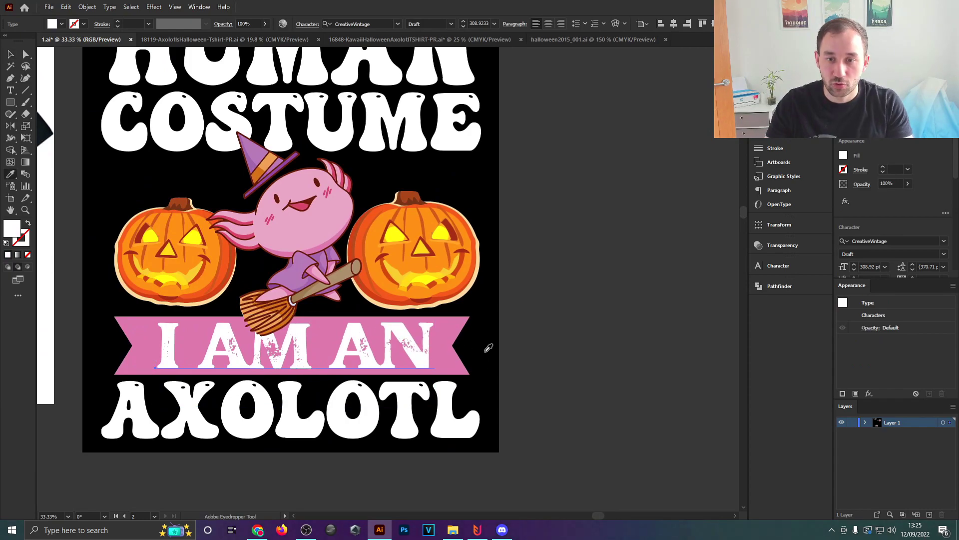
pyautogui.click(484, 345)
pyautogui.click(10, 54)
pyautogui.scroll(-2, 388, 233)
pyautogui.click(494, 265)
pyautogui.moveTo(508, 243); pyautogui.dragTo(490, 301)
pyautogui.hotkey('ctrl', '+')
pyautogui.hotkey('ctrl', '+')
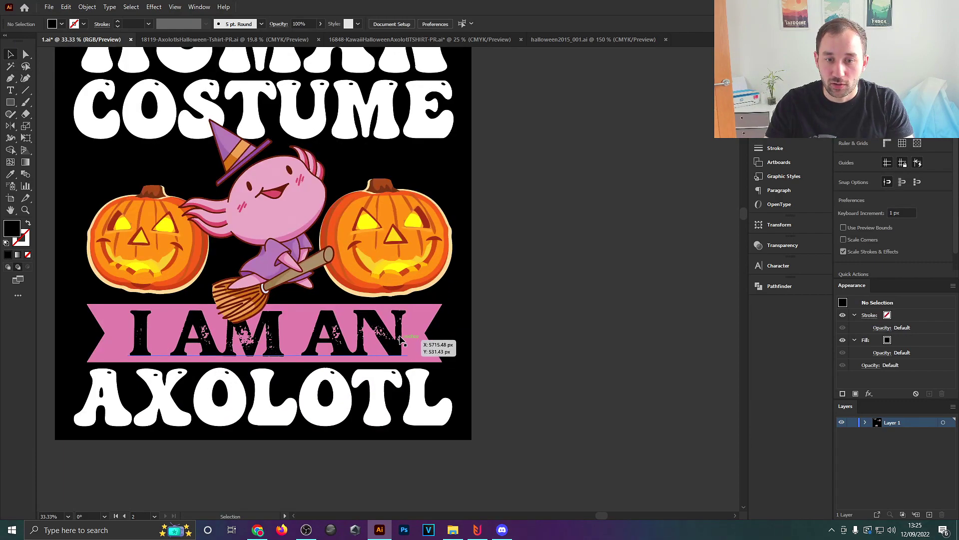
# - Examine up close how the pink banner shows through the distressed texture of the black "AN" letters
pyautogui.moveTo(425, 338); pyautogui.dragTo(616, 337)
pyautogui.hotkey('ctrl', '+')
pyautogui.hotkey('ctrl', '+')
pyautogui.hotkey('ctrl', '+')
pyautogui.hotkey('ctrl', '+')
pyautogui.hotkey('ctrl', '+')
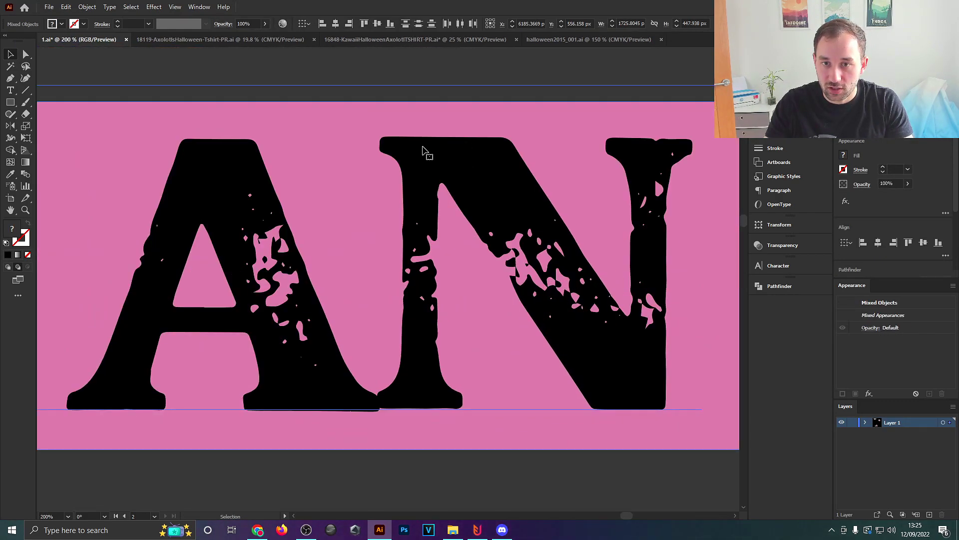
pyautogui.hotkey('ctrl', '-')
pyautogui.hotkey('ctrl', '-')
pyautogui.hotkey('ctrl', '-')
pyautogui.hotkey('ctrl', '-')
pyautogui.hotkey('ctrl', '-')
pyautogui.hotkey('ctrl', 'z')
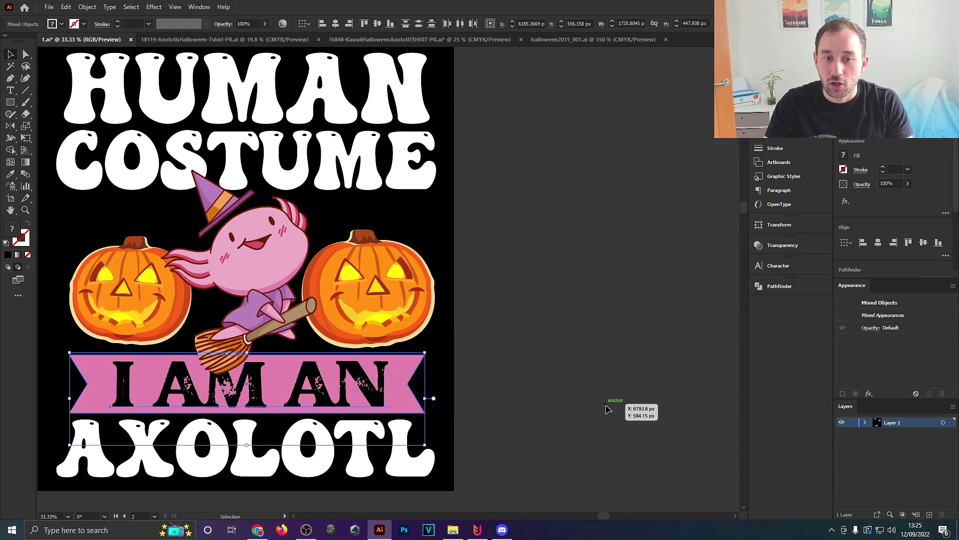
# - Cut the "I AM AN" text out of the pink banner as an editable compound shape using Pathfinder's Minus Front
pyautogui.hotkey('ctrl', '+')
pyautogui.keyDown('shift'); pyautogui.click(433, 362); pyautogui.keyUp('shift')
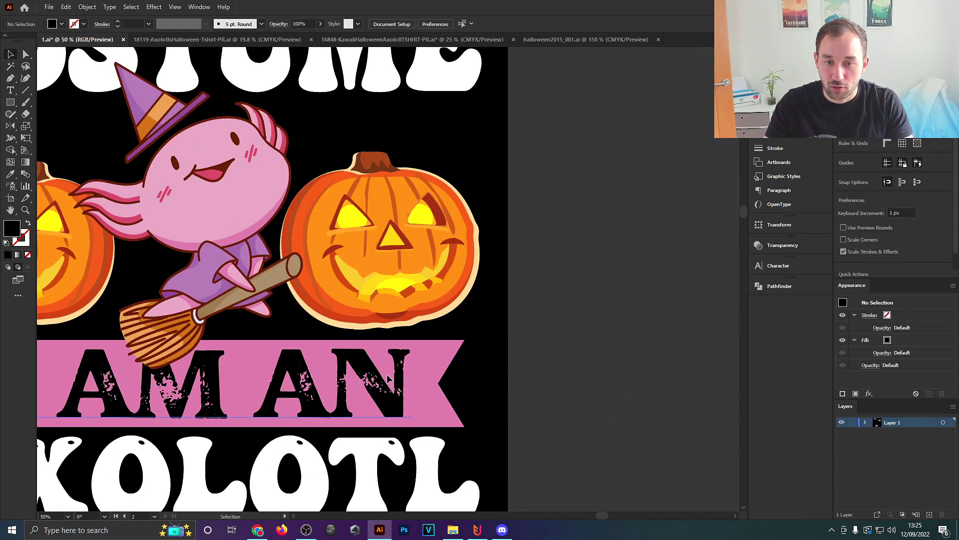
pyautogui.keyDown('shift'); pyautogui.click(433, 362); pyautogui.keyUp('shift')
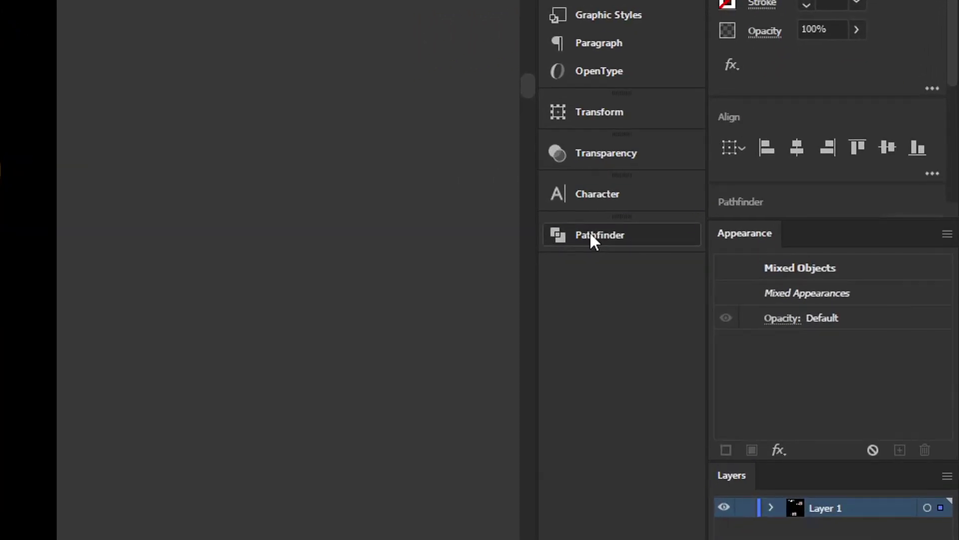
pyautogui.click(591, 235)
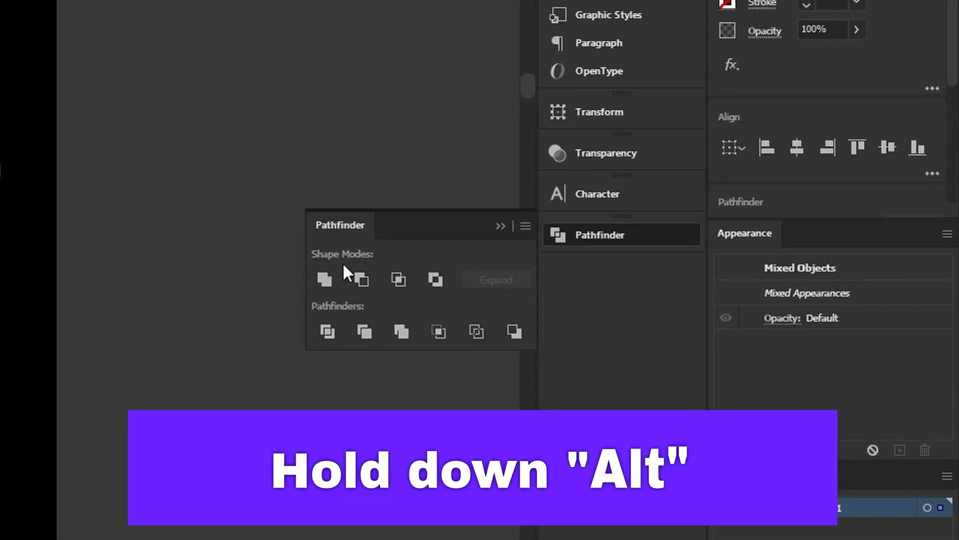
pyautogui.keyDown('alt'); pyautogui.click(359, 281); pyautogui.keyUp('alt')
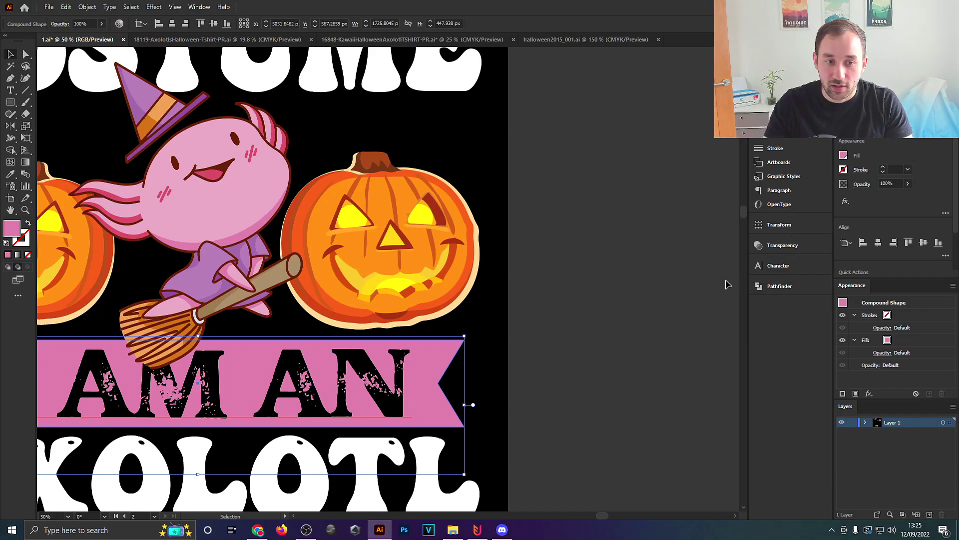
pyautogui.scroll(-1, 554, 346)
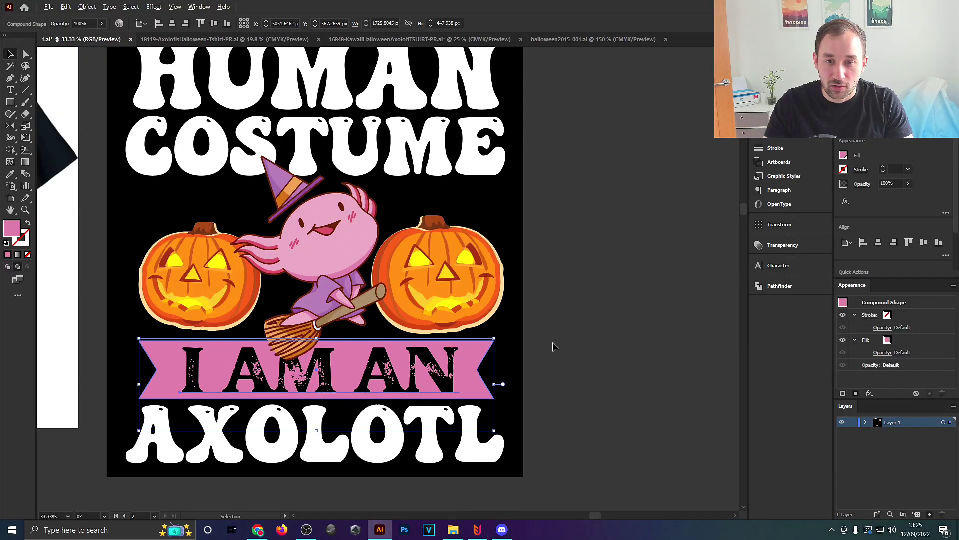
pyautogui.moveTo(554, 342); pyautogui.dragTo(580, 320)
pyautogui.click(569, 339)
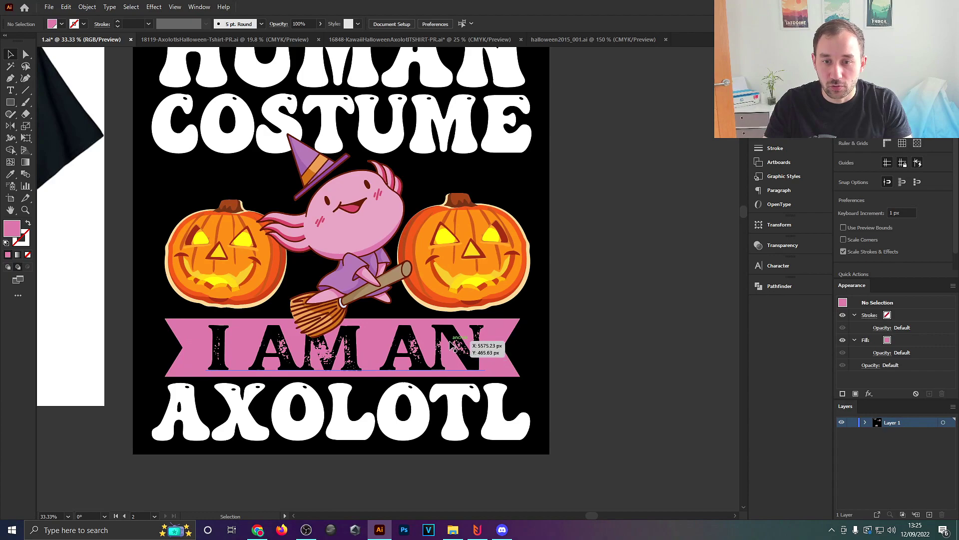
# - Try deleting the N from the live text inside the banner's compound shape
pyautogui.press('t')
pyautogui.moveTo(439, 340); pyautogui.dragTo(457, 339)
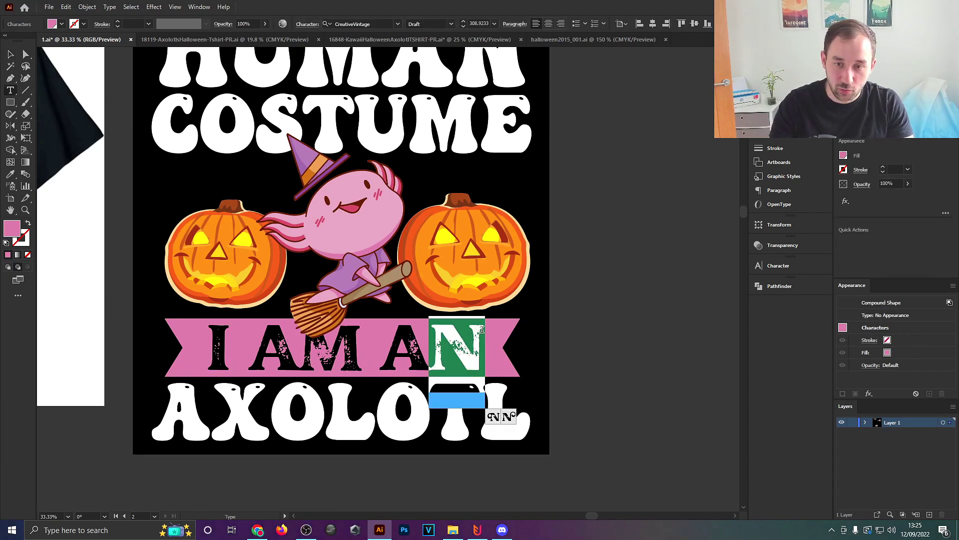
pyautogui.press('BackSpace')
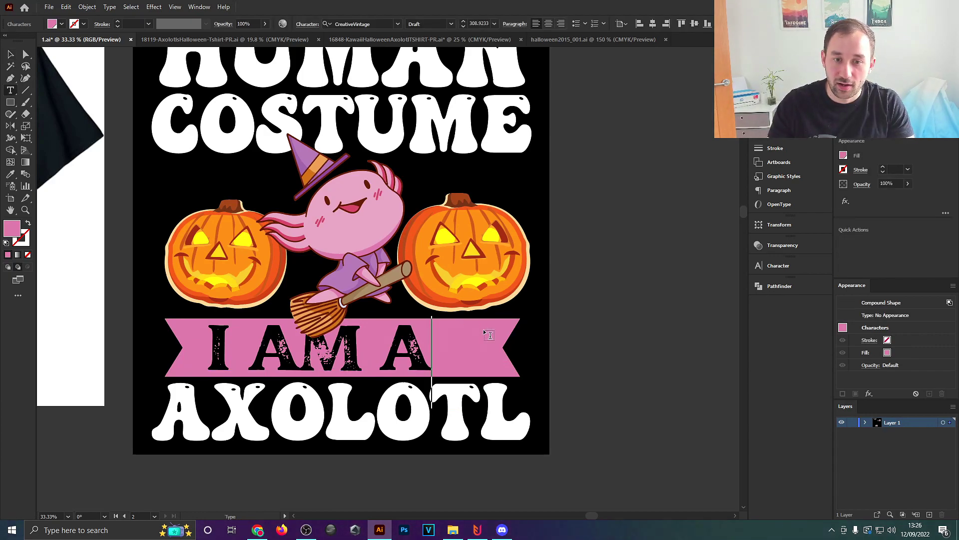
pyautogui.press('Escape')
# - Try moving the cut-out banner partly off the artboard to inspect its transparent letters, and undo the test edits
pyautogui.moveTo(442, 366); pyautogui.dragTo(685, 365)
pyautogui.scroll(4, 657, 374)
pyautogui.scroll(-4, 654, 377)
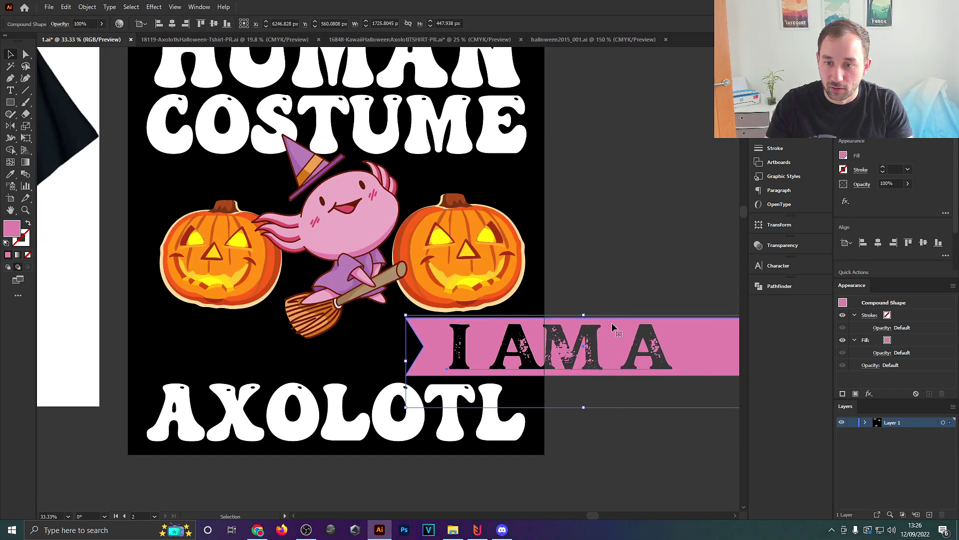
pyautogui.hotkey('ctrl', 'z')
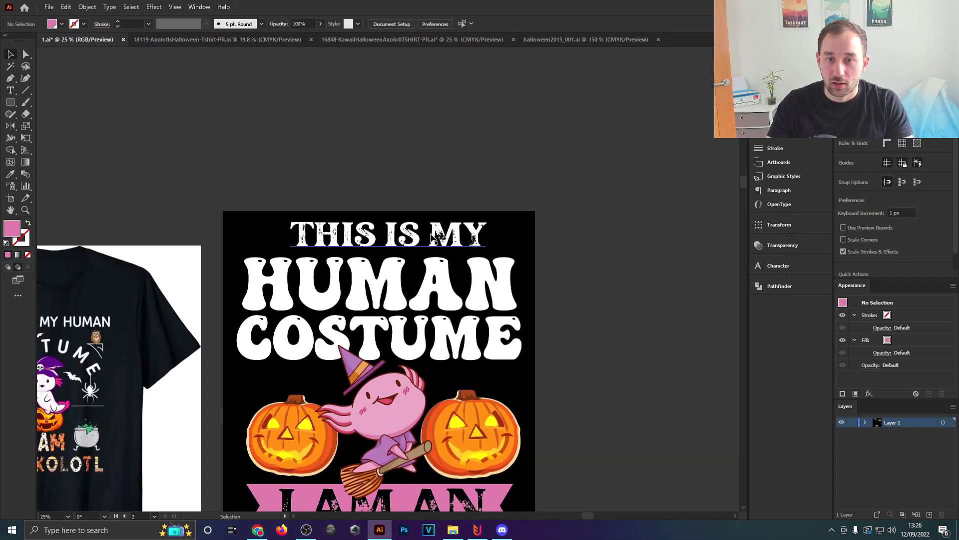
# - Fill "THIS IS MY" with the light pink sampled from the axolotl's body
pyautogui.click(375, 225)
pyautogui.scroll(-2, 427, 312)
pyautogui.press('i')
pyautogui.scroll(-2, 427, 313)
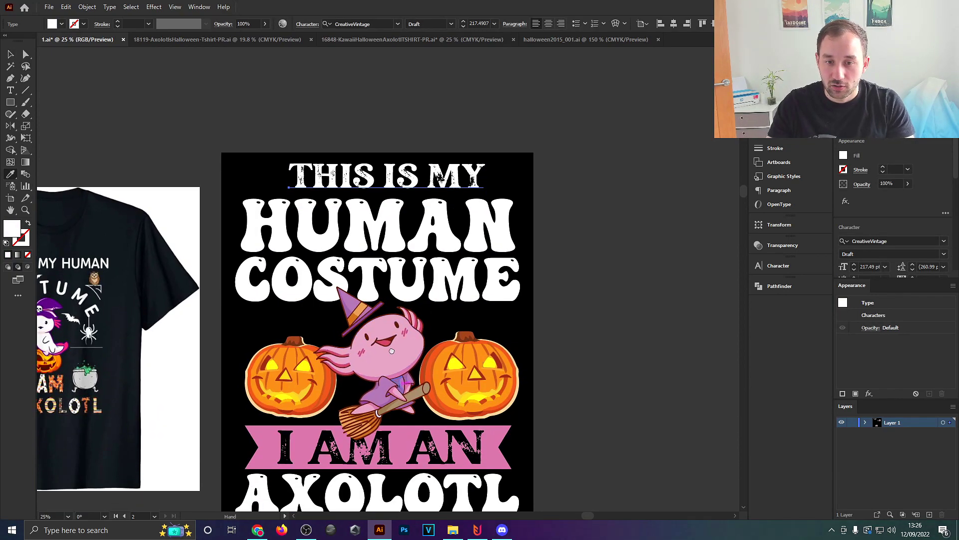
pyautogui.click(486, 386)
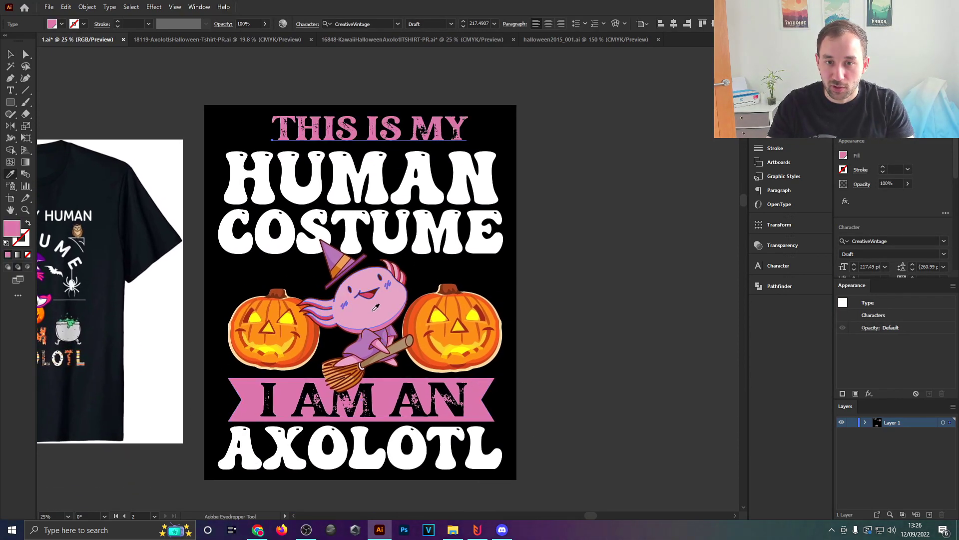
pyautogui.click(391, 308)
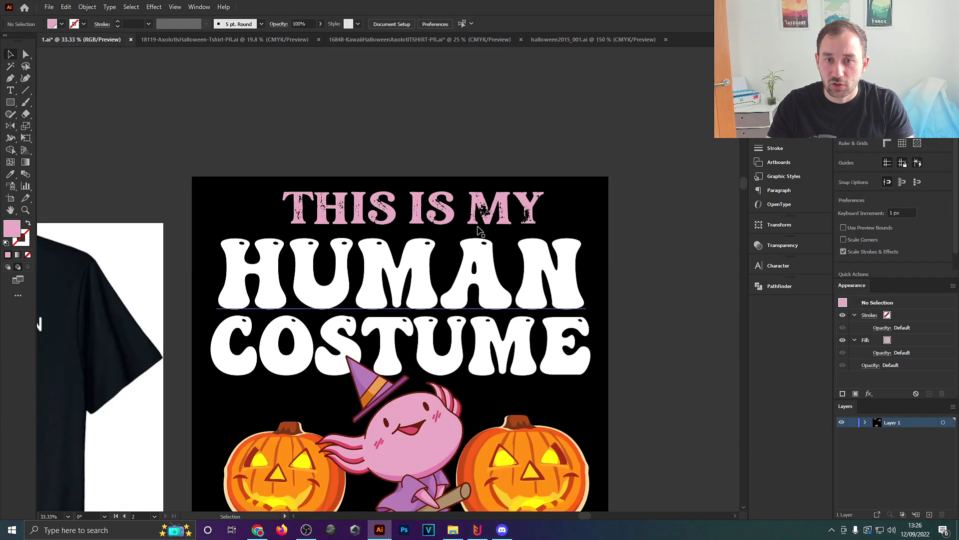
# - Warp "THIS IS MY" with an Envelope Distort horizontal Arc at 15% bend
pyautogui.click(477, 240)
pyautogui.click(500, 210)
pyautogui.moveTo(534, 176); pyautogui.dragTo(469, 152)
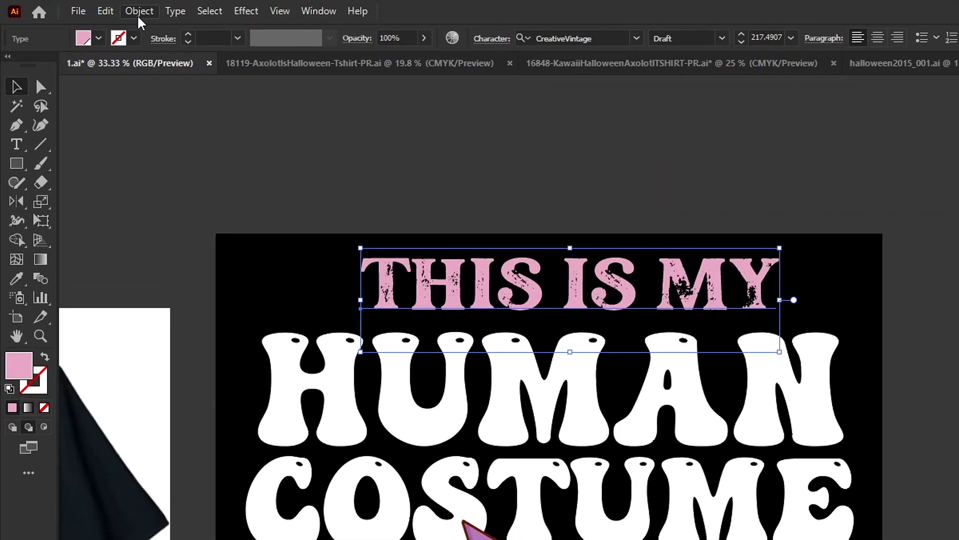
pyautogui.click(87, 7)
pyautogui.moveTo(285, 320)
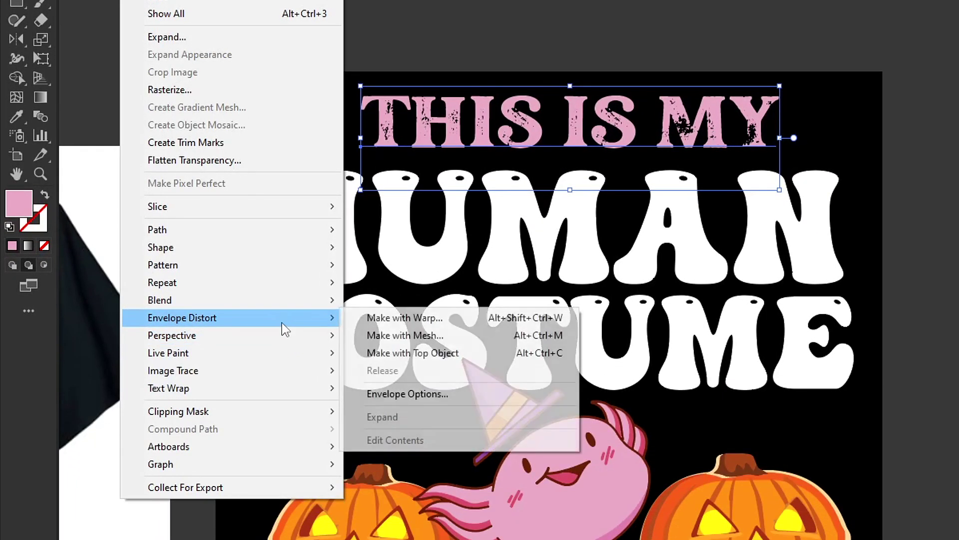
pyautogui.click(445, 322)
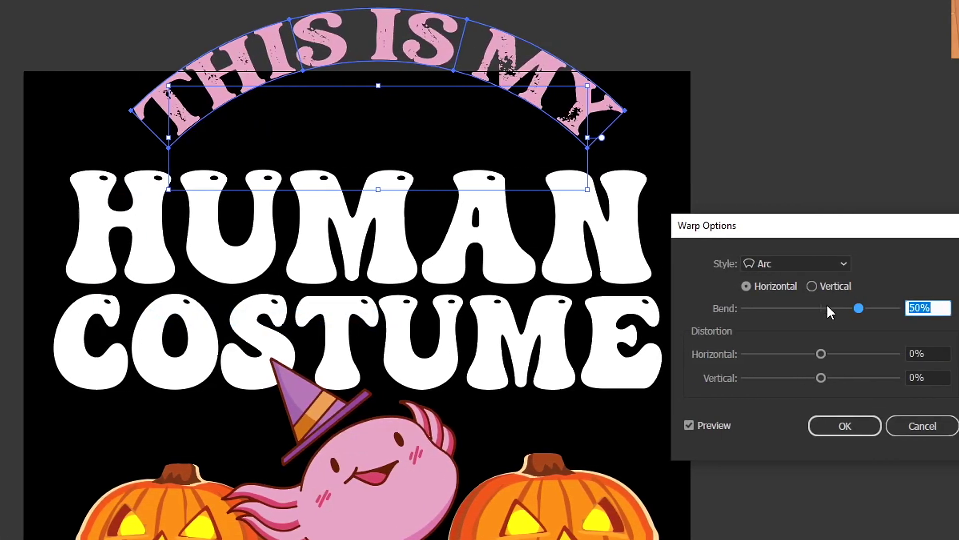
pyautogui.click(958, 308)
pyautogui.moveTo(832, 306); pyautogui.dragTo(834, 307)
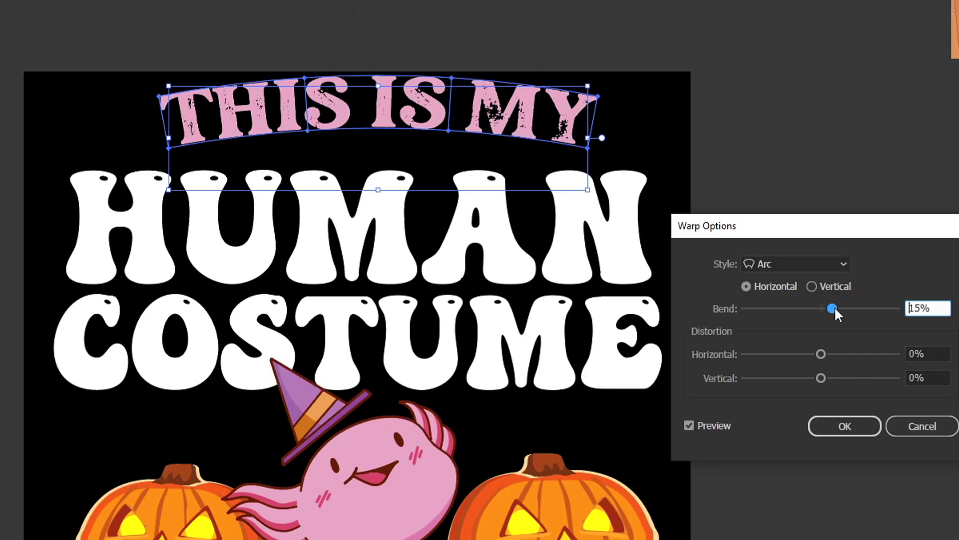
pyautogui.click(845, 426)
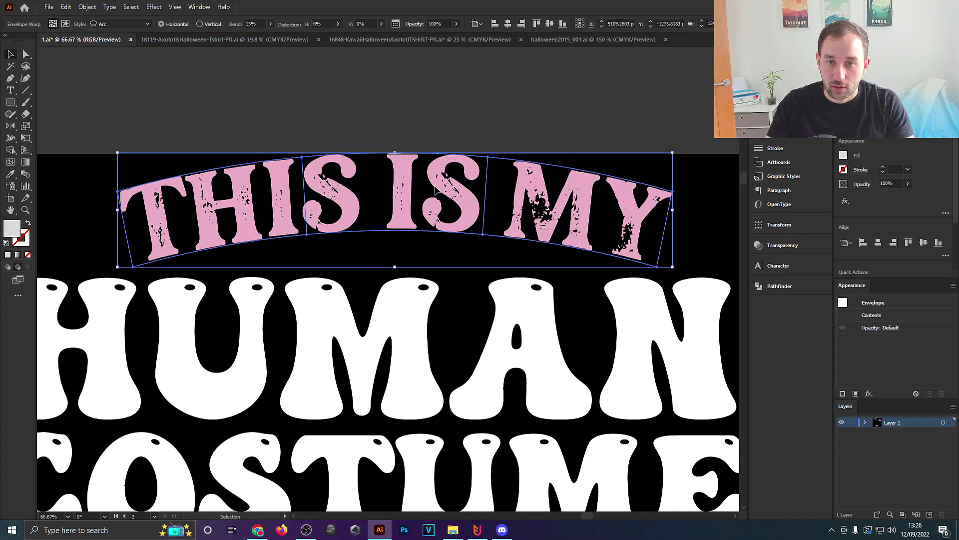
# - Move the arched "THIS IS MY" slightly down towards "HUMAN" and check the whole design at reduced size
pyautogui.moveTo(457, 181); pyautogui.dragTo(457, 188)
pyautogui.click(452, 116)
pyautogui.scroll(-4, 452, 116)
pyautogui.moveTo(630, 160); pyautogui.dragTo(532, 191)
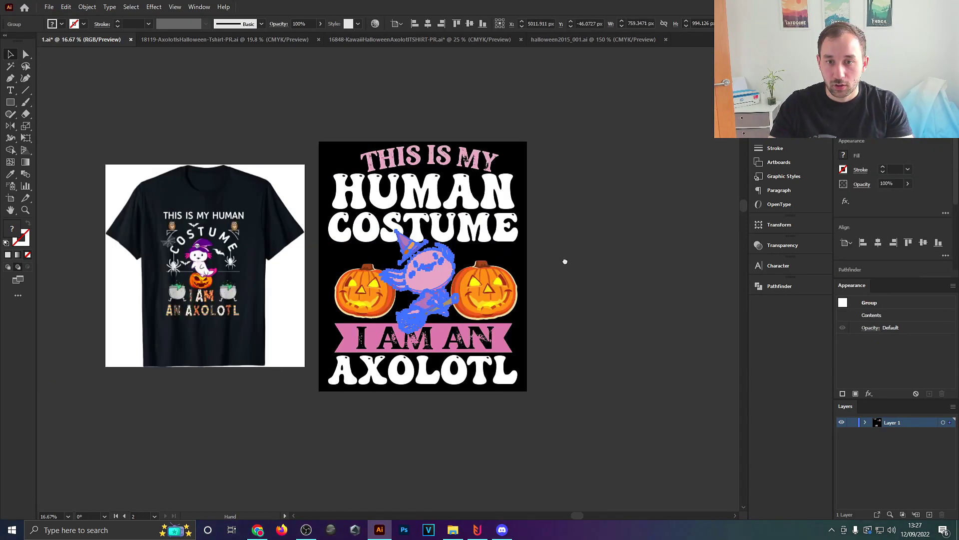
# - Group the two pumpkins and the witch axolotl into one object
pyautogui.click(489, 253)
pyautogui.moveTo(564, 262); pyautogui.dragTo(495, 279)
pyautogui.click(458, 266)
pyautogui.scroll(1, 457, 266)
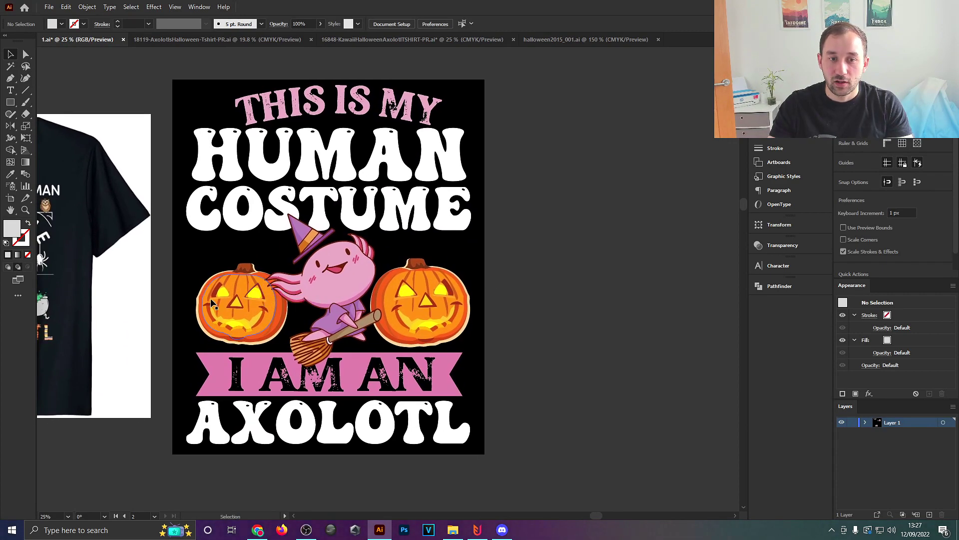
pyautogui.click(234, 296)
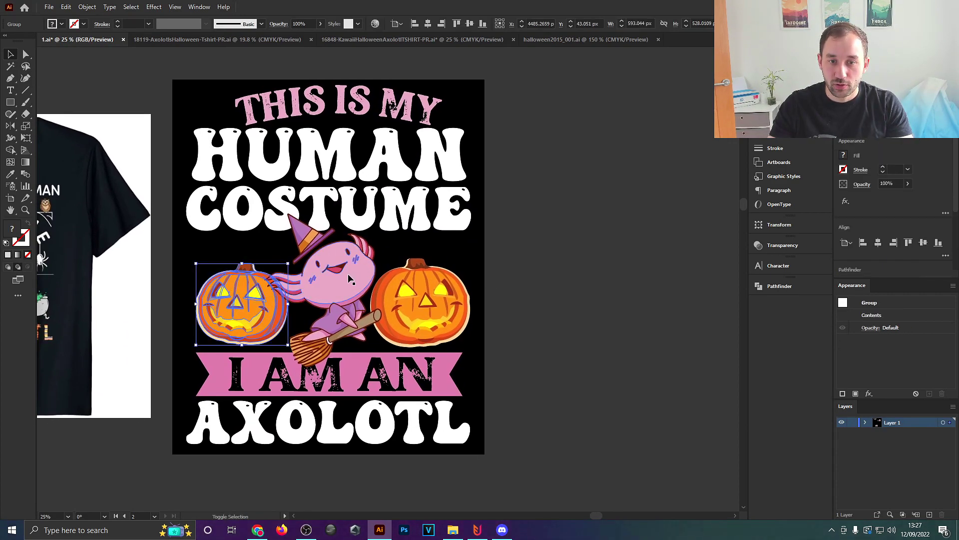
pyautogui.keyDown('shift'); pyautogui.click(431, 307); pyautogui.keyUp('shift')
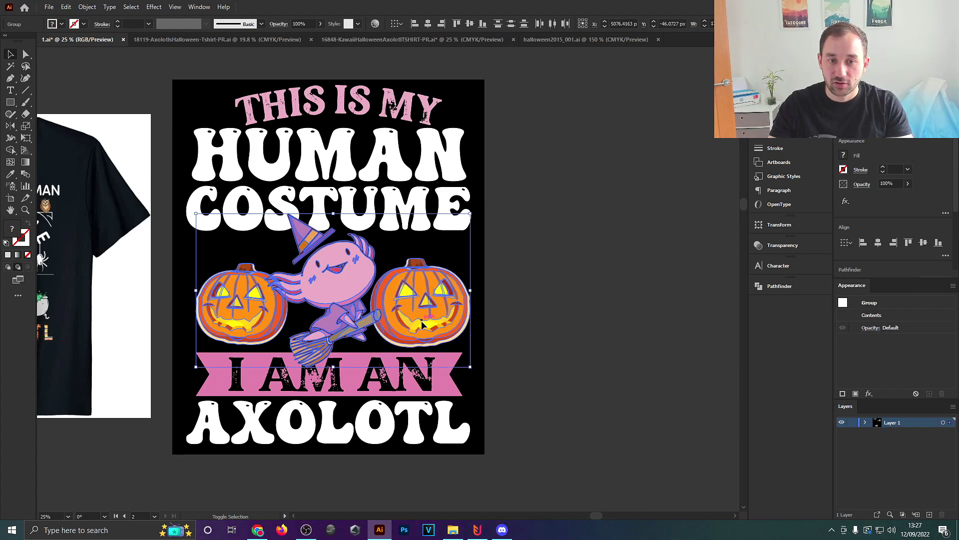
pyautogui.hotkey('ctrl', 'g')
pyautogui.click(524, 263)
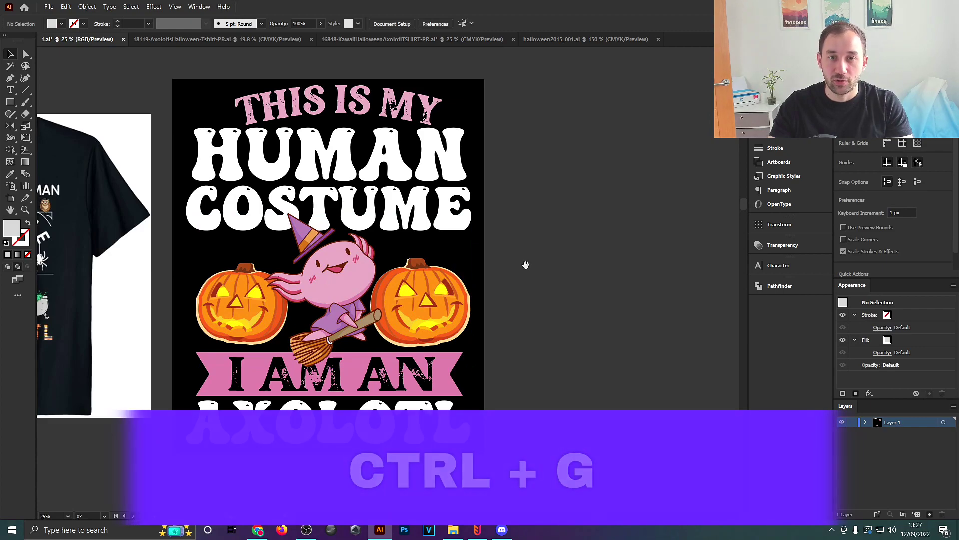
# - Place a copy of the complete design, without the black background, on the empty canvas well to the right of the artboard
pyautogui.scroll(-1, 526, 263)
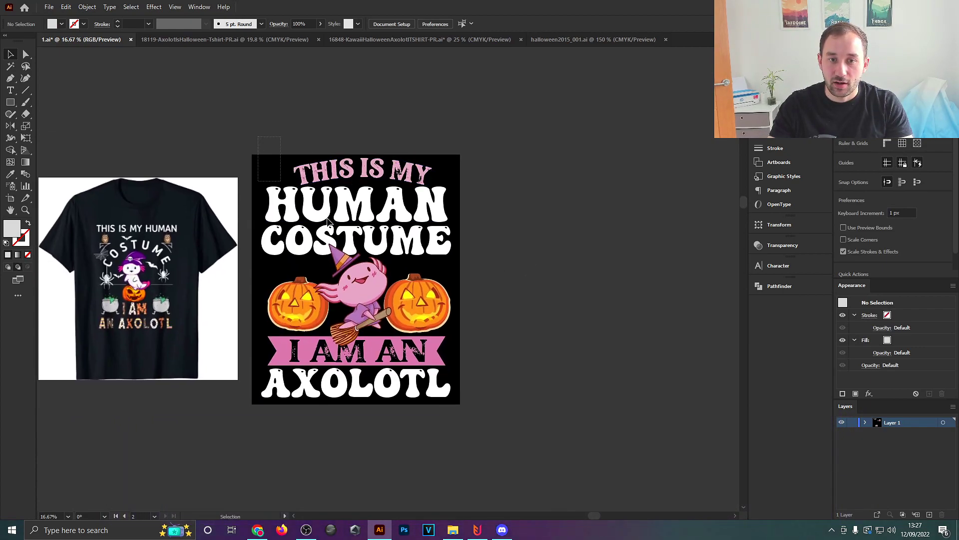
pyautogui.hotkey('ctrl', 'a')
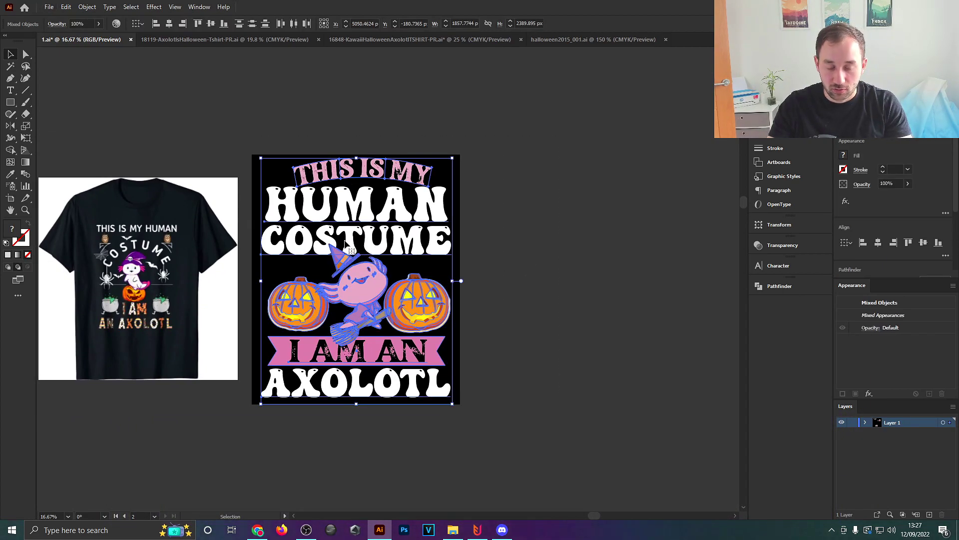
pyautogui.moveTo(452, 245); pyautogui.dragTo(829, 253)
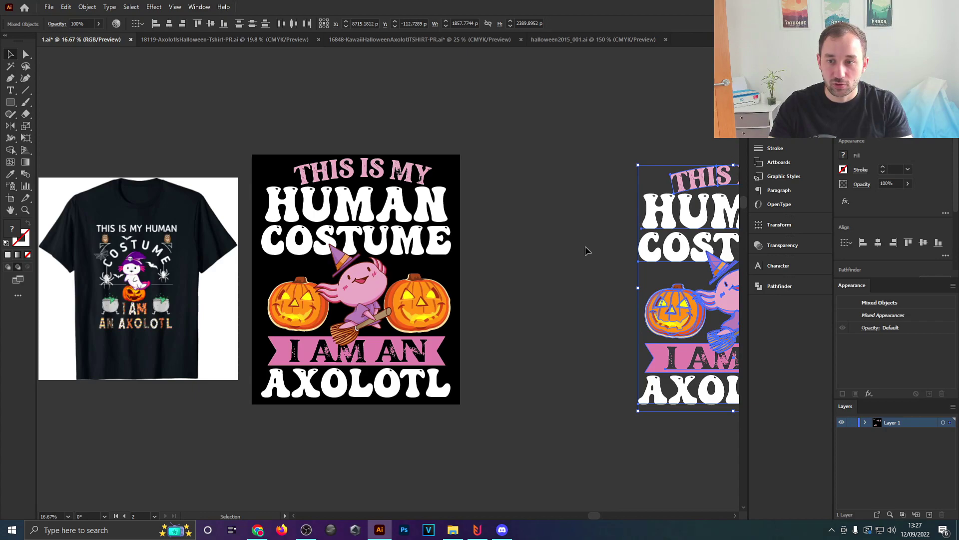
pyautogui.moveTo(587, 251); pyautogui.dragTo(654, 258)
pyautogui.click(654, 258)
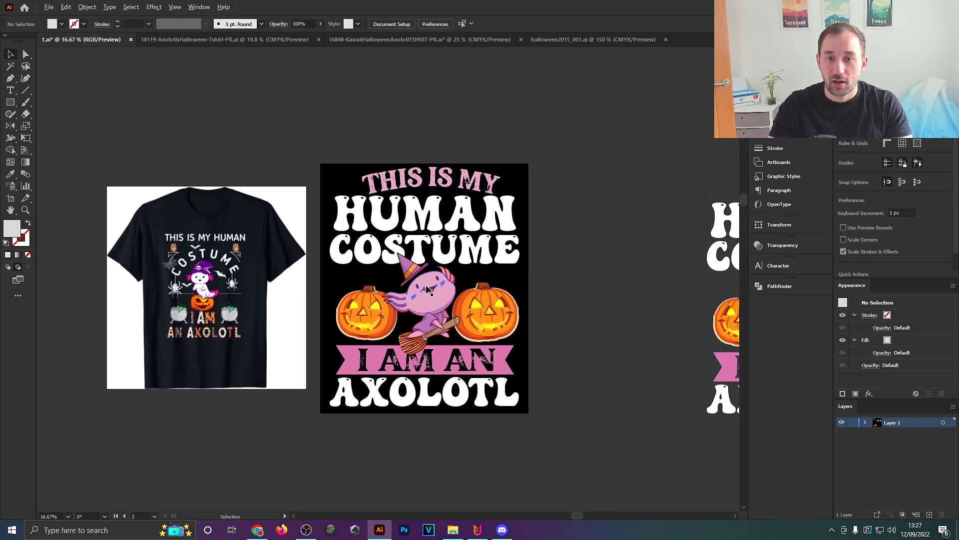
# - Expand the appearance of all design elements on the artboard, with Object and Fill expanded
pyautogui.scroll(1, 428, 279)
pyautogui.moveTo(263, 93); pyautogui.dragTo(609, 487)
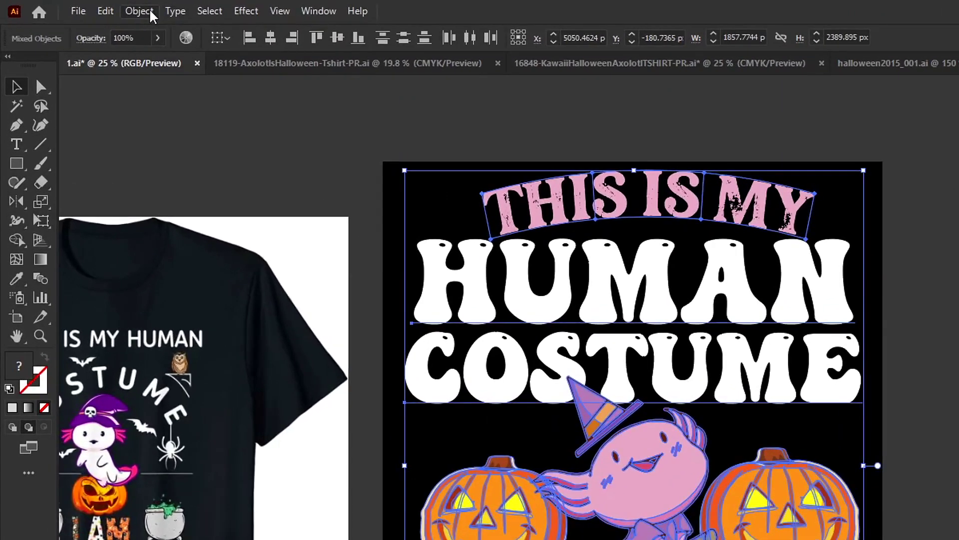
pyautogui.click(151, 15)
pyautogui.click(198, 216)
pyautogui.click(139, 10)
pyautogui.click(195, 200)
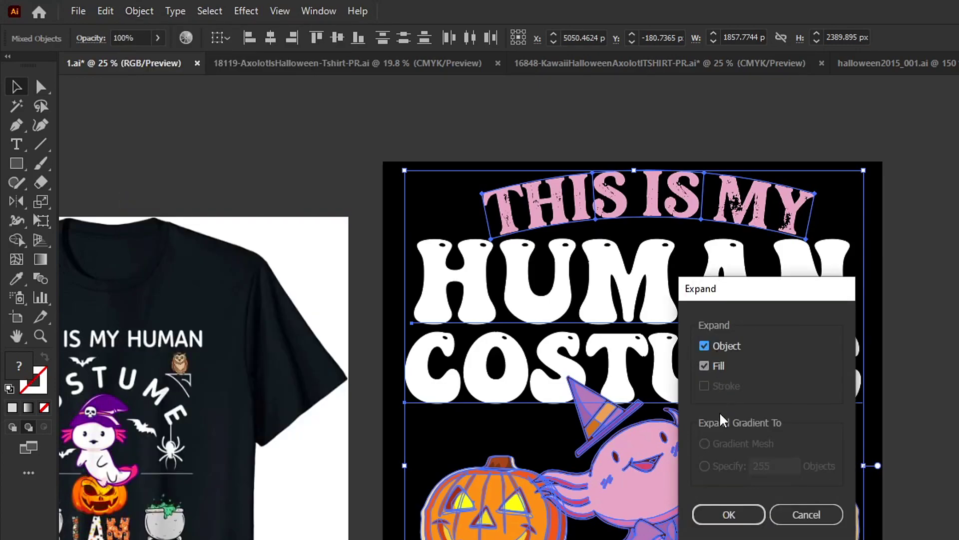
pyautogui.click(737, 520)
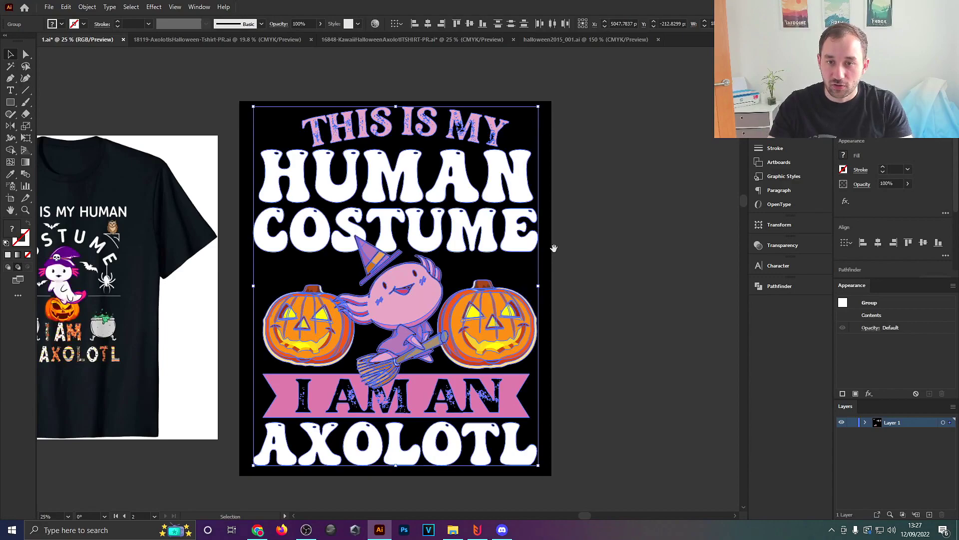
# - Select the expanded illustration, banner and text lines one by one to check their grouping, undoing the test nudge of the banner
pyautogui.moveTo(884, 397); pyautogui.dragTo(784, 415)
pyautogui.scroll(-1, 769, 421)
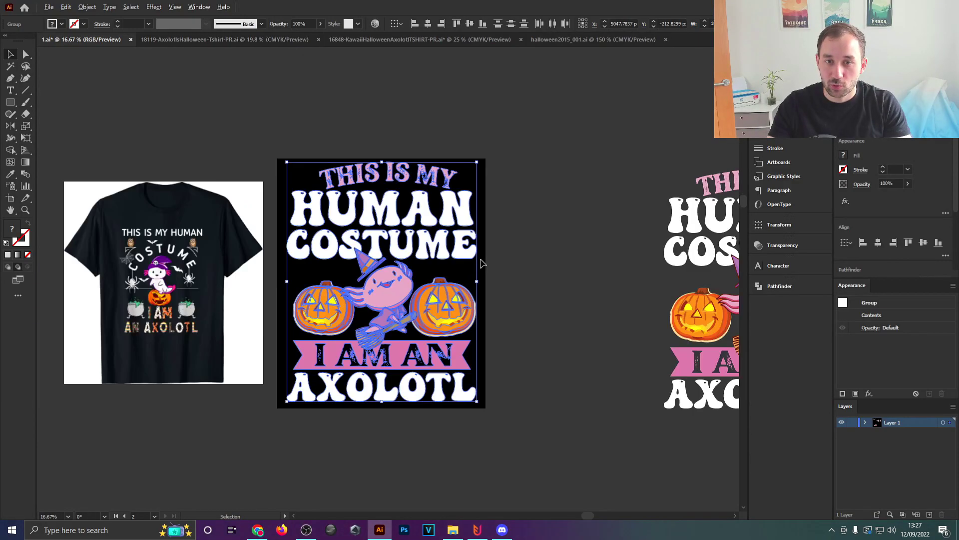
pyautogui.scroll(1, 481, 263)
pyautogui.moveTo(482, 263); pyautogui.dragTo(502, 259)
pyautogui.click(353, 303)
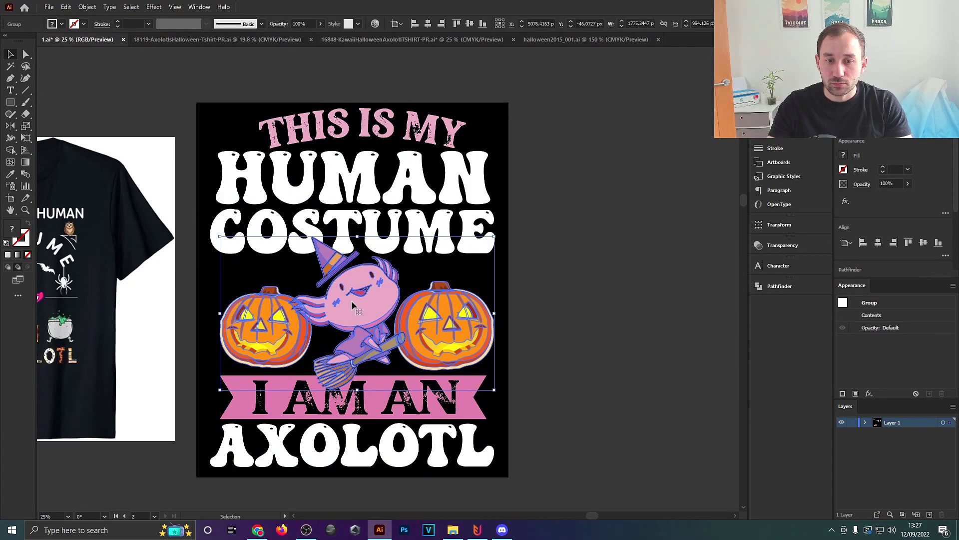
pyautogui.click(298, 401)
pyautogui.moveTo(268, 398); pyautogui.dragTo(273, 396)
pyautogui.hotkey('ctrl', 'z')
pyautogui.click(305, 264)
pyautogui.click(328, 225)
pyautogui.click(310, 167)
pyautogui.click(332, 131)
pyautogui.click(319, 430)
# - Centre all design elements horizontally on the artboard, and compare the layout with and without the alignment
pyautogui.moveTo(251, 140); pyautogui.dragTo(572, 473)
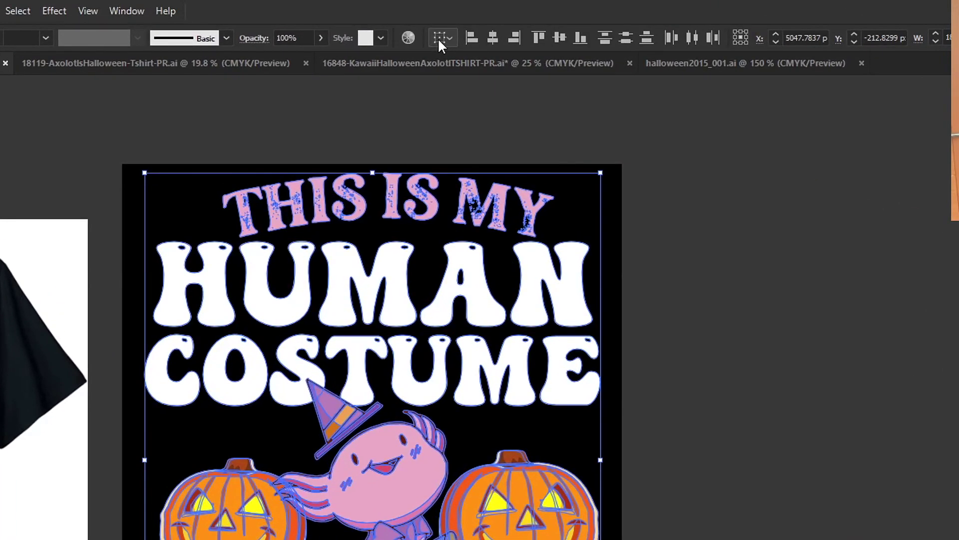
pyautogui.click(437, 38)
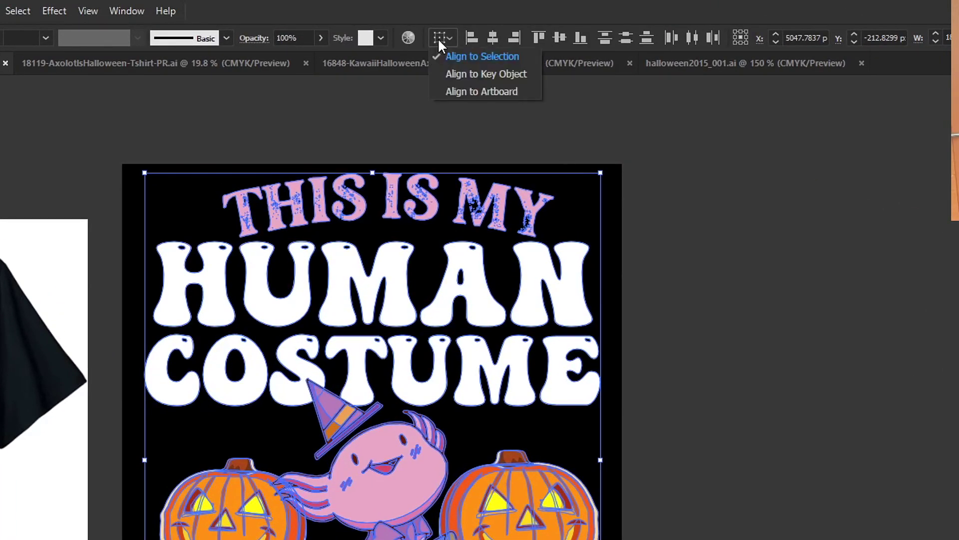
pyautogui.click(491, 90)
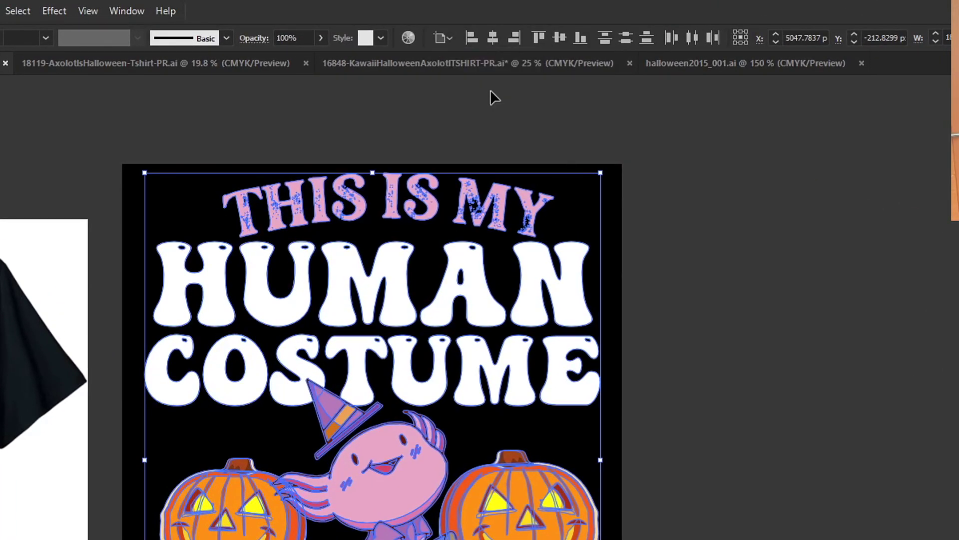
pyautogui.click(492, 39)
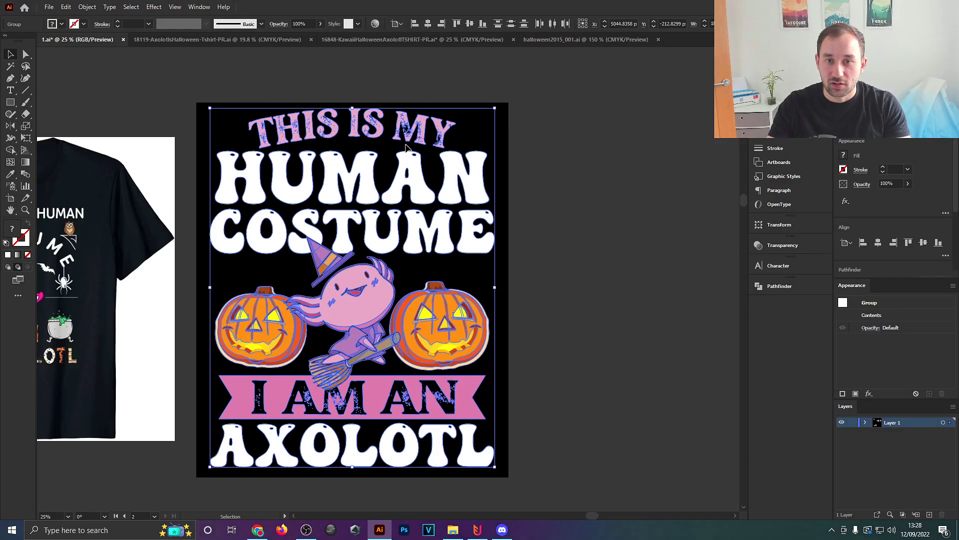
pyautogui.click(537, 179)
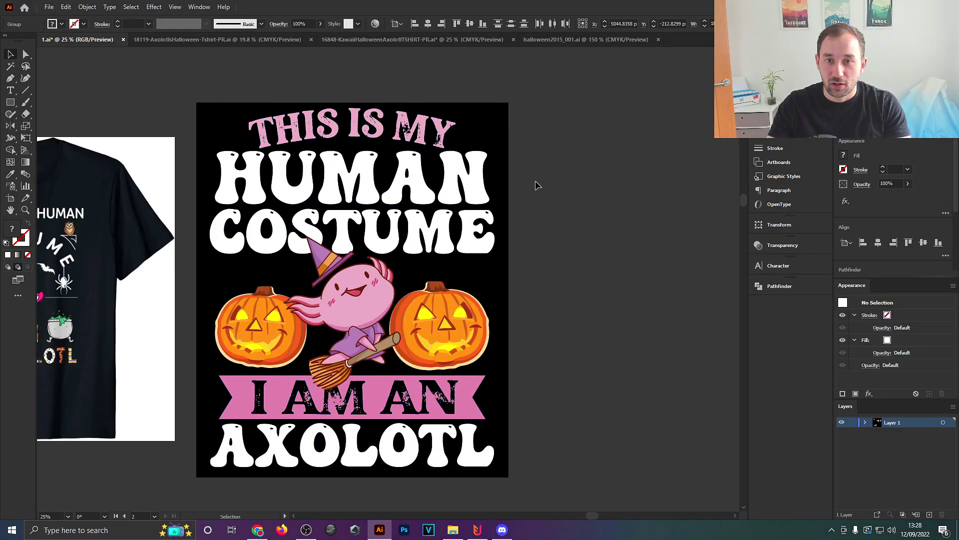
pyautogui.hotkey('ctrl', 'z')
pyautogui.hotkey('ctrl', 'shift', 'z')
pyautogui.hotkey('ctrl', 'z')
pyautogui.hotkey('ctrl', 'shift', 'z')
pyautogui.click(555, 250)
# - Select the whole design on the artboard to examine its overall extent and margins
pyautogui.moveTo(558, 228); pyautogui.dragTo(580, 229)
pyautogui.scroll(-1, 521, 197)
pyautogui.moveTo(330, 109); pyautogui.dragTo(637, 376)
pyautogui.scroll(2, 487, 340)
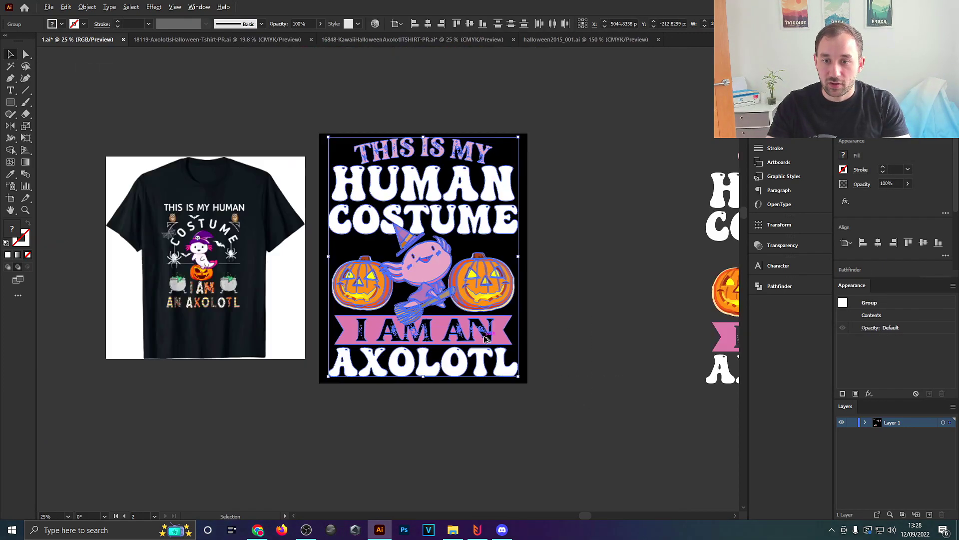
pyautogui.scroll(1, 483, 275)
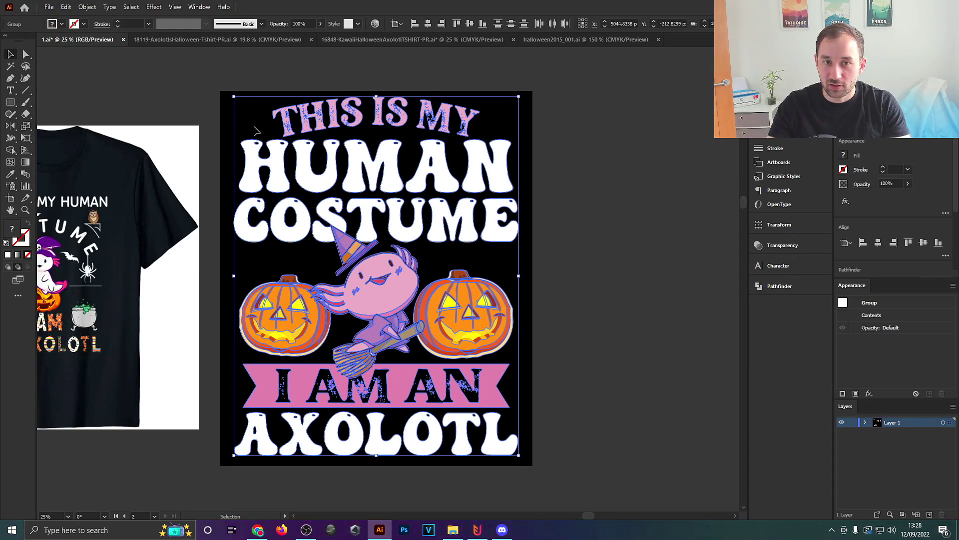
pyautogui.click(598, 246)
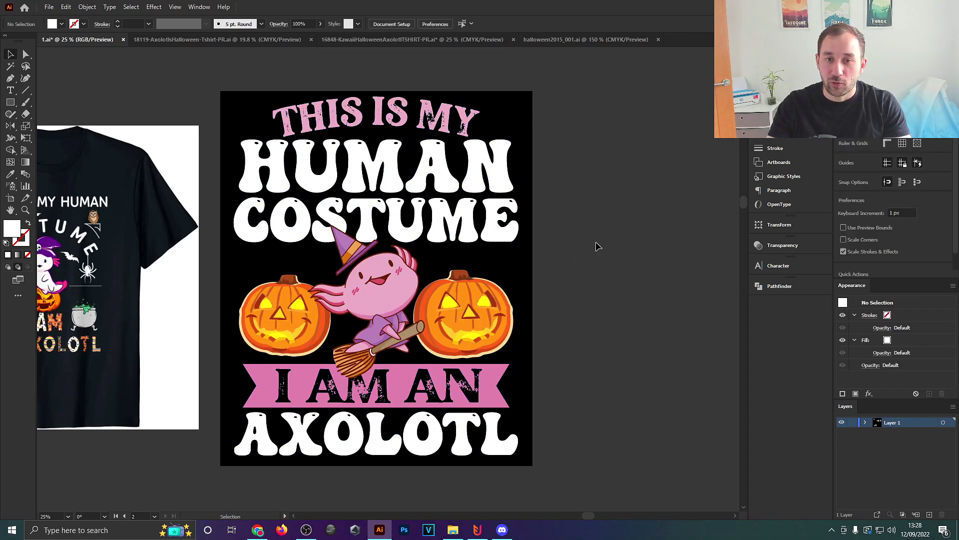
# - Compare the finished design with the reference T-shirt at reduced and enlarged size
pyautogui.scroll(-1, 595, 244)
pyautogui.scroll(1, 592, 214)
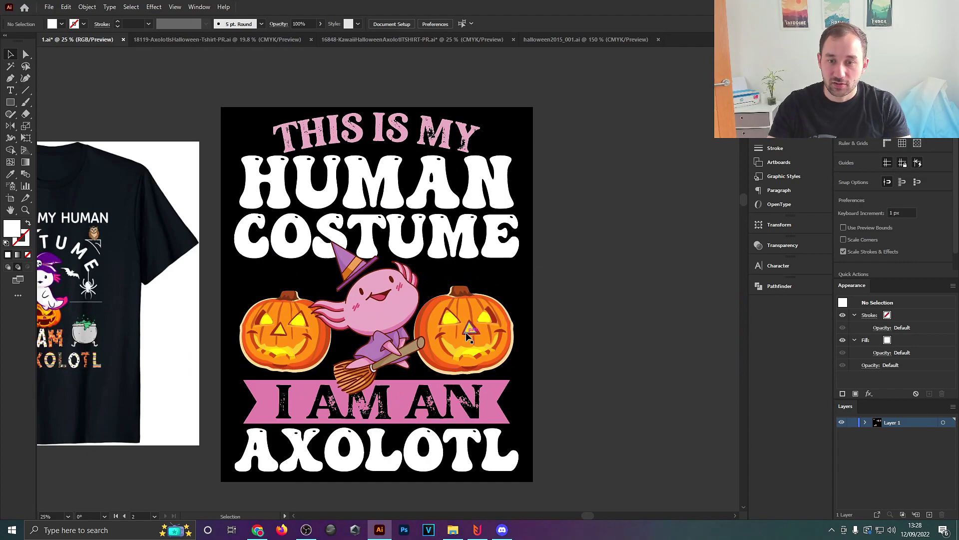
pyautogui.moveTo(553, 295)
pyautogui.mouseDown()
pyautogui.moveTo(571, 310)
pyautogui.moveTo(555, 296)
pyautogui.mouseUp()
pyautogui.scroll(-1, 571, 310)
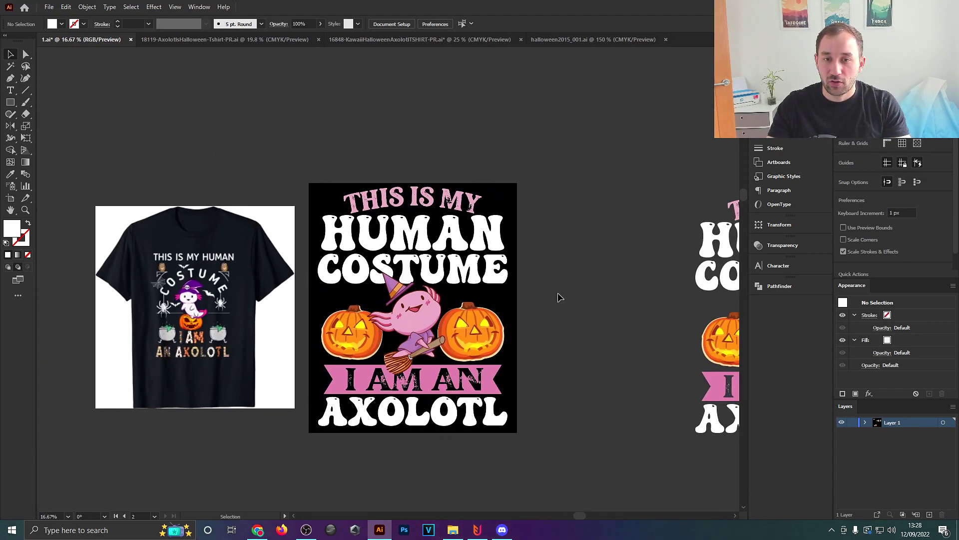
pyautogui.moveTo(266, 331); pyautogui.dragTo(324, 318)
pyautogui.scroll(1, 310, 319)
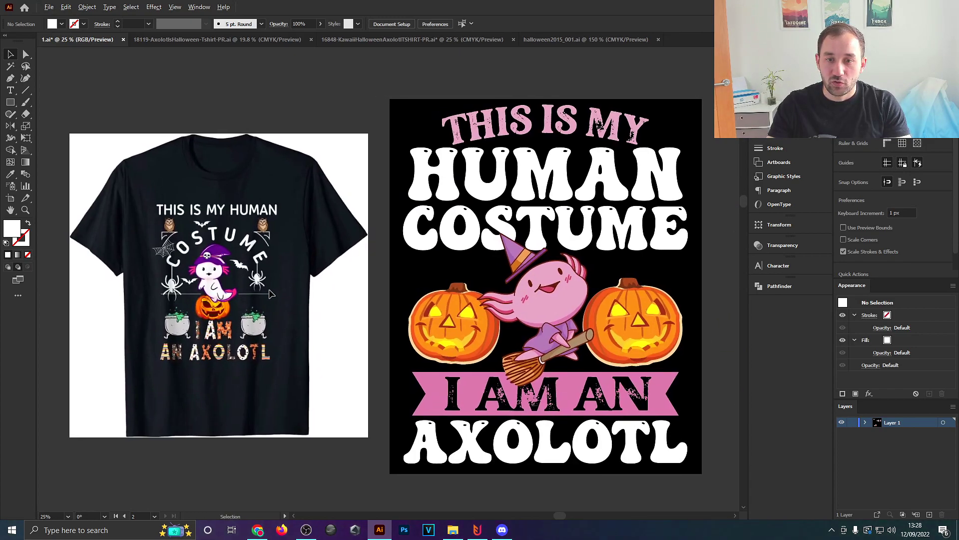
pyautogui.scroll(-1, 269, 294)
pyautogui.moveTo(297, 254); pyautogui.dragTo(316, 273)
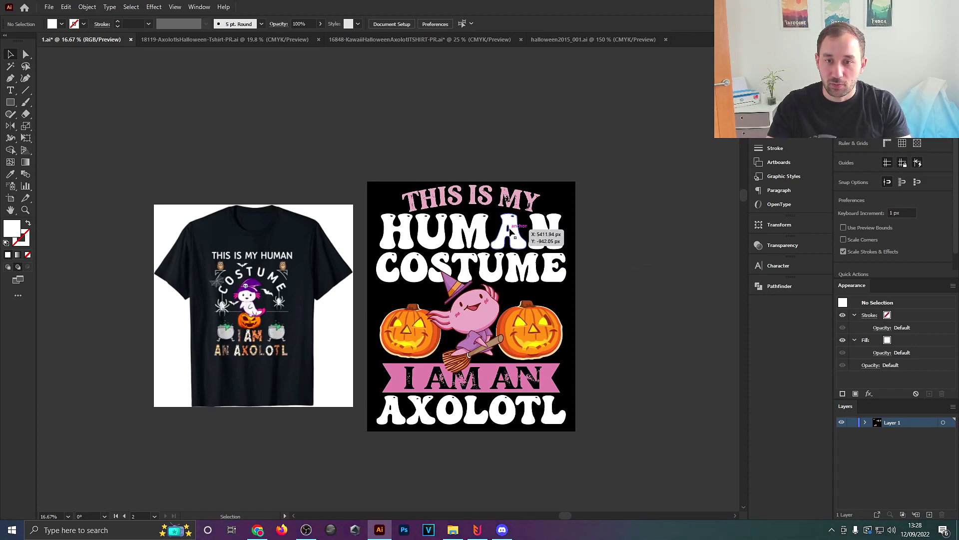
pyautogui.scroll(3, 580, 246)
pyautogui.scroll(-2, 555, 246)
pyautogui.moveTo(547, 276); pyautogui.dragTo(517, 214)
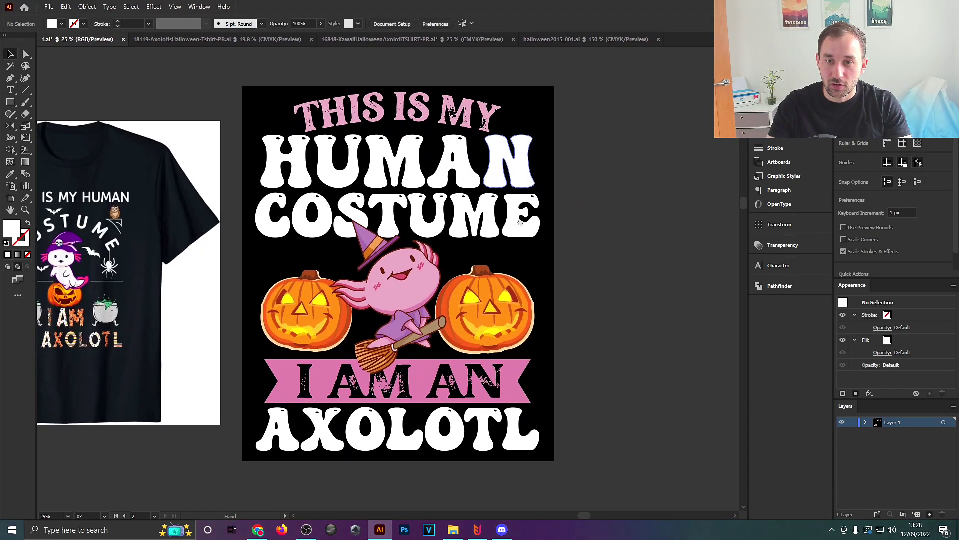
# - Examine the white words, the arched pink text and the pink banner in turn, and view the design beside the reference T-shirt
pyautogui.click(510, 175)
pyautogui.click(487, 215)
pyautogui.click(430, 419)
pyautogui.click(581, 364)
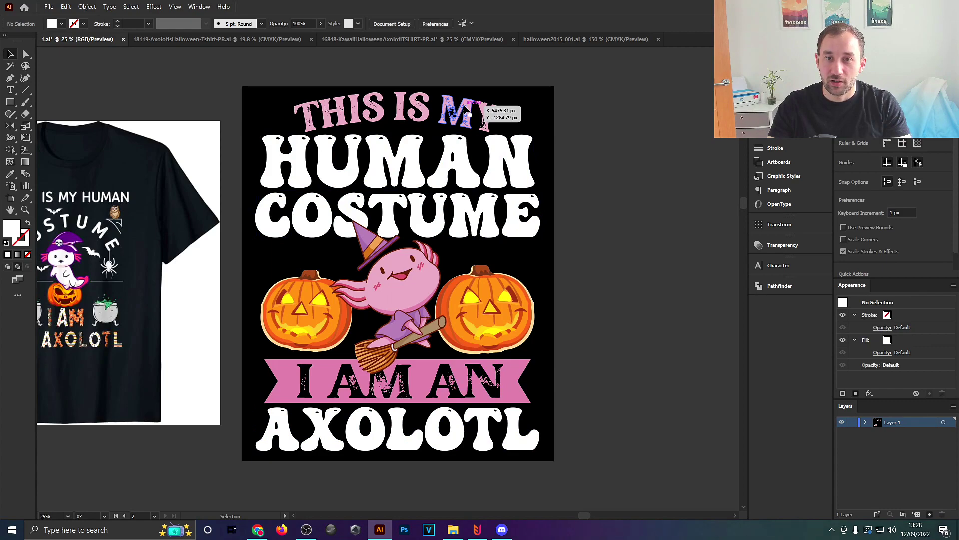
pyautogui.click(425, 97)
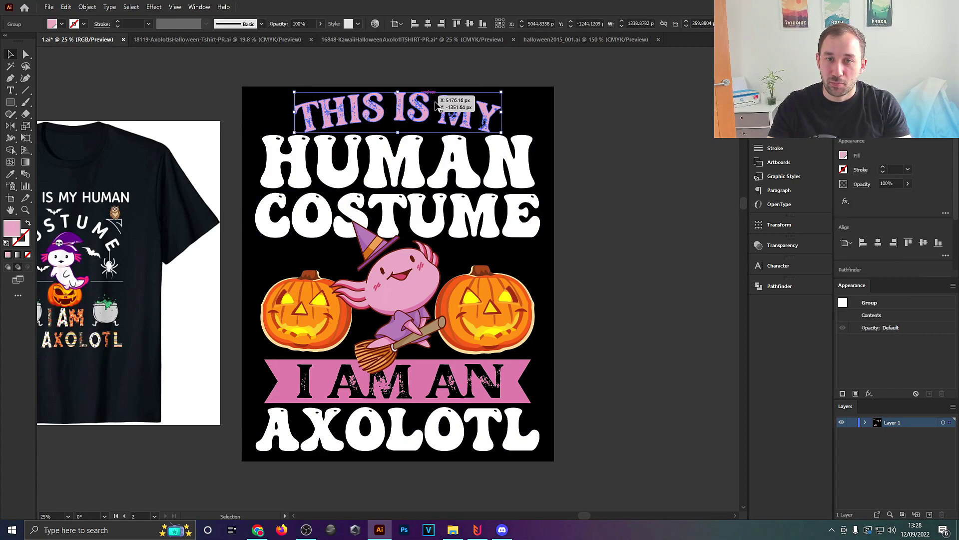
pyautogui.click(421, 381)
pyautogui.click(581, 344)
pyautogui.moveTo(553, 274); pyautogui.dragTo(647, 245)
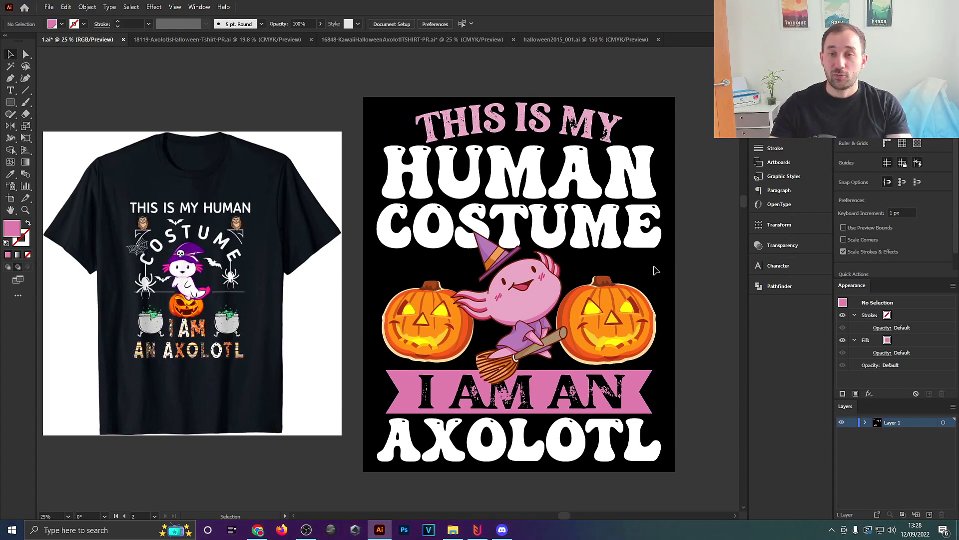